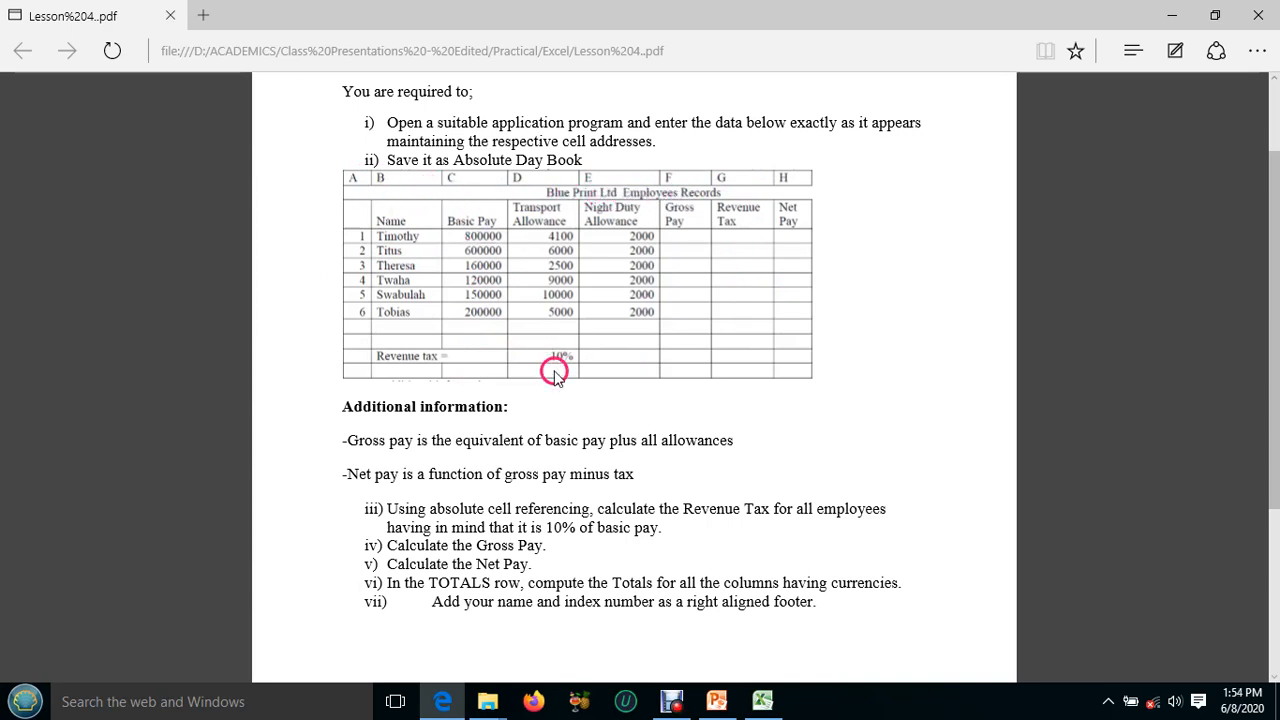
# Switch to the blank Excel workbook and enter the title "Blue Print Ltd Employees Records" in cell A1.
pyautogui.click(759, 704)
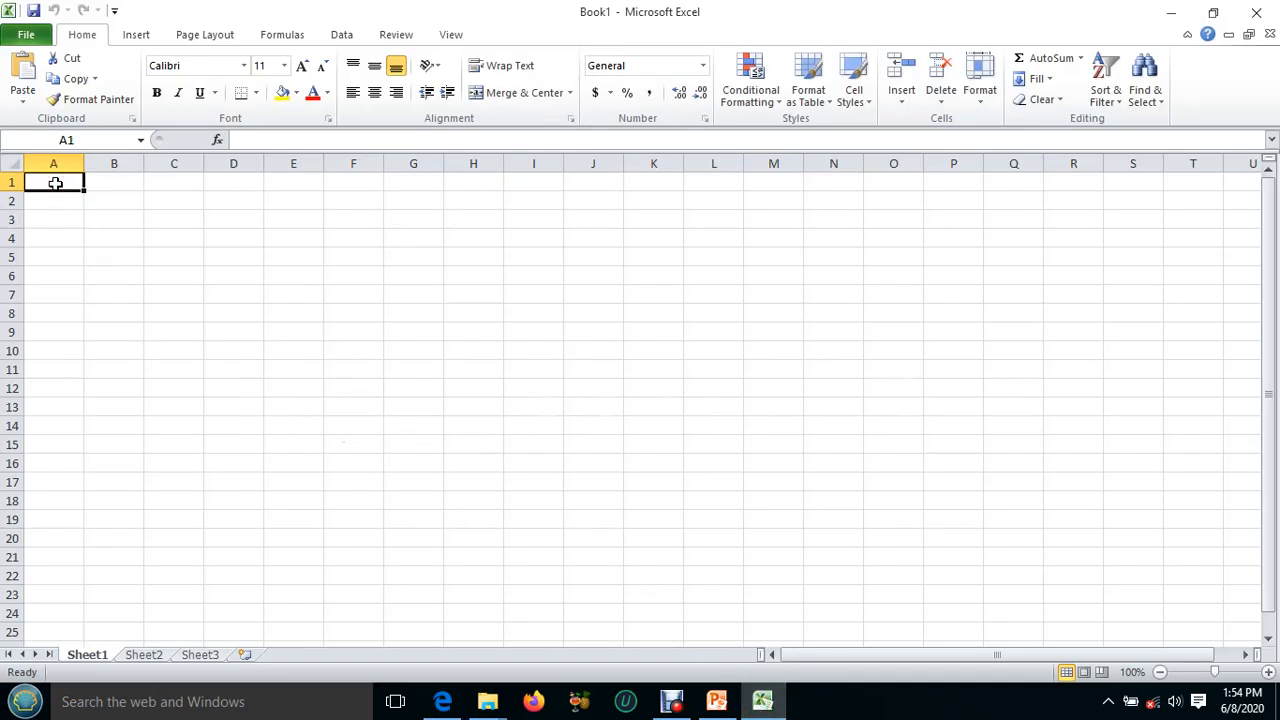
pyautogui.write('Blue')
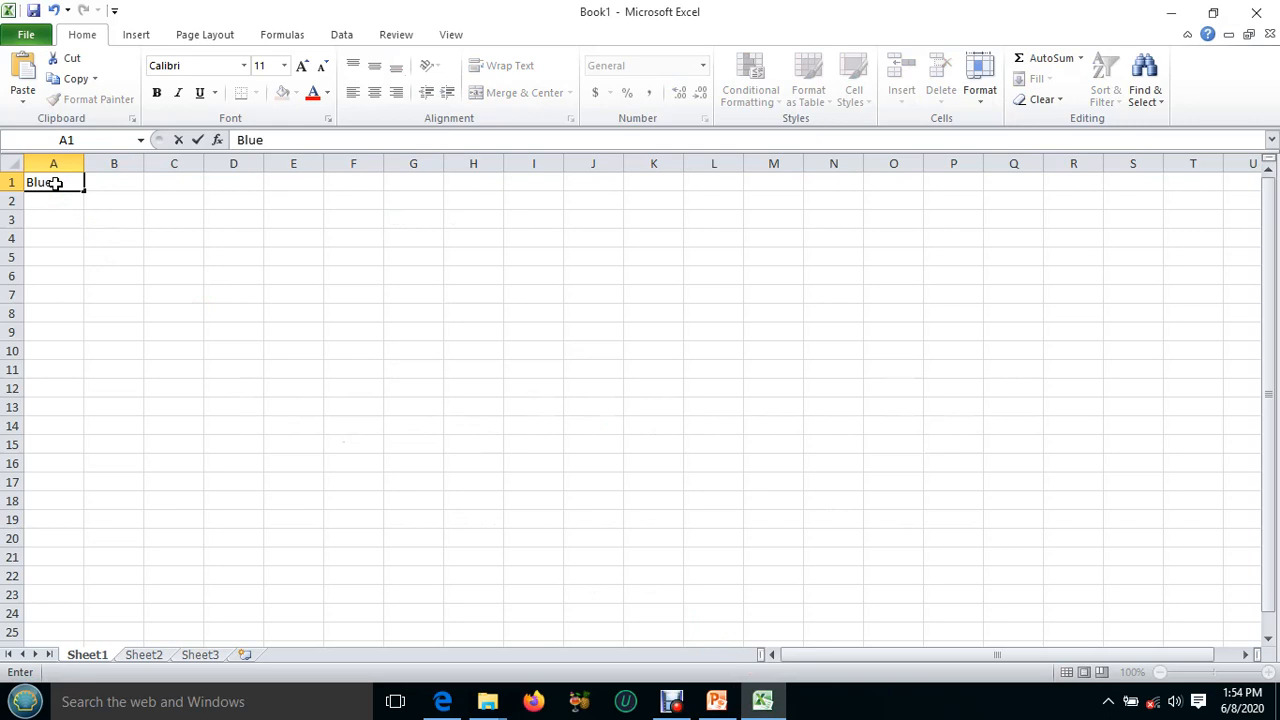
pyautogui.write(' Print Ltd Em')
pyautogui.write('pl')
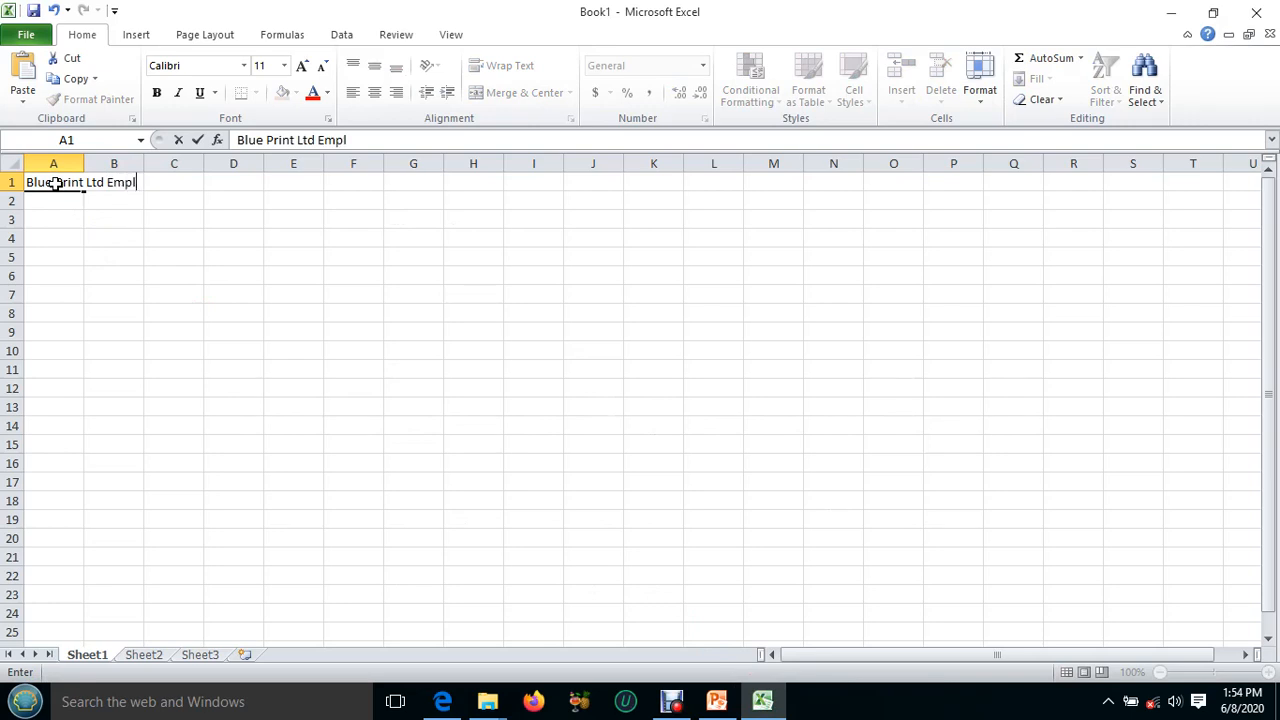
pyautogui.write('oyees Records')
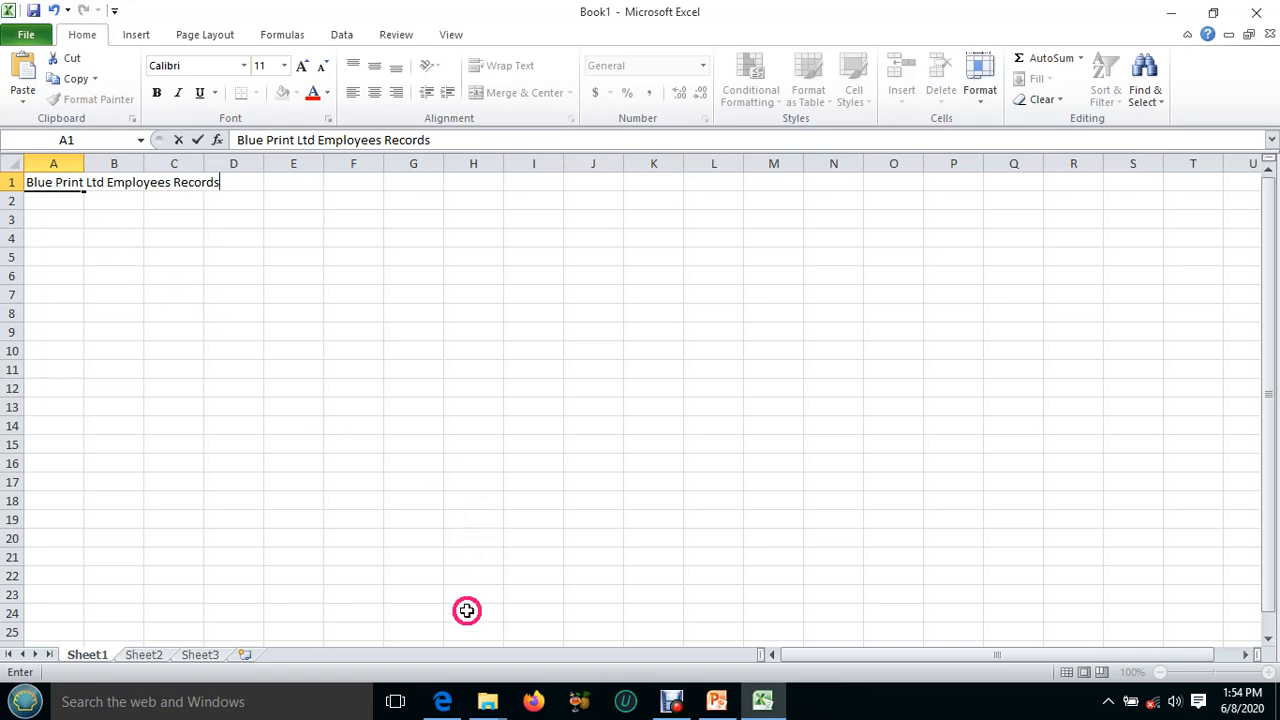
# Check the table layout in the exercise PDF and apply text wrapping to cells A2 through H2.
pyautogui.click(762, 702)
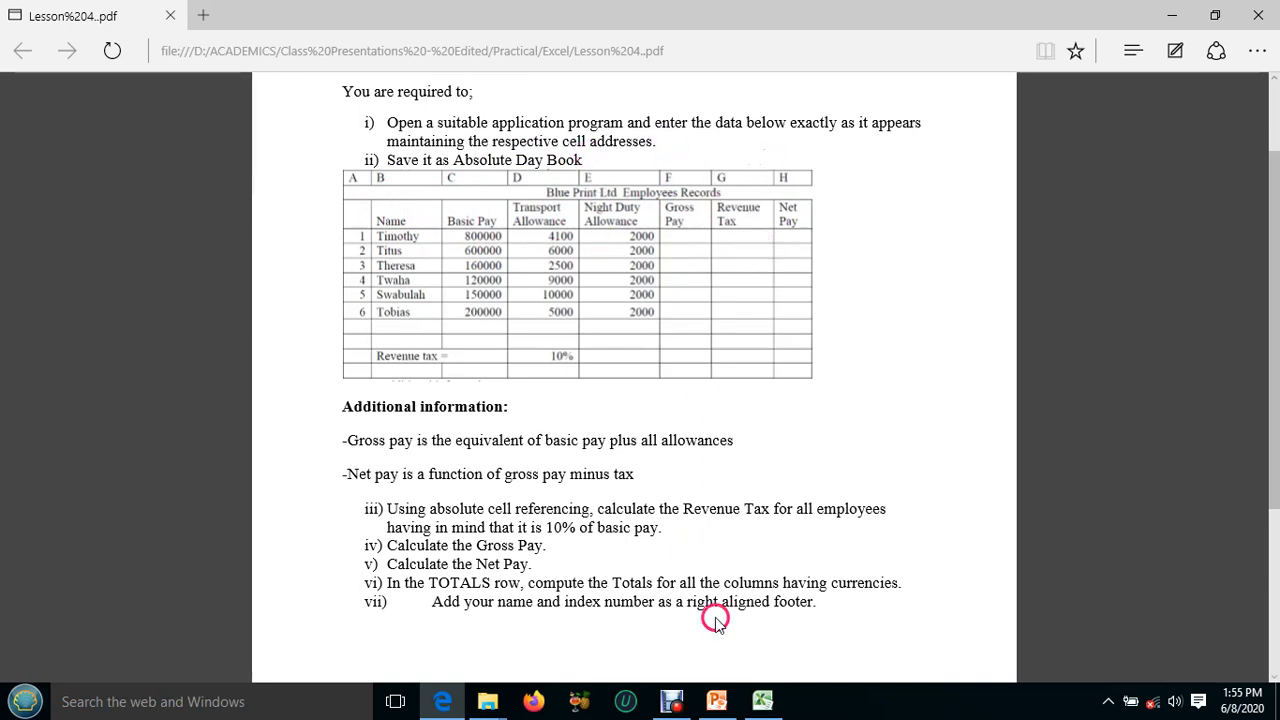
pyautogui.click(762, 701)
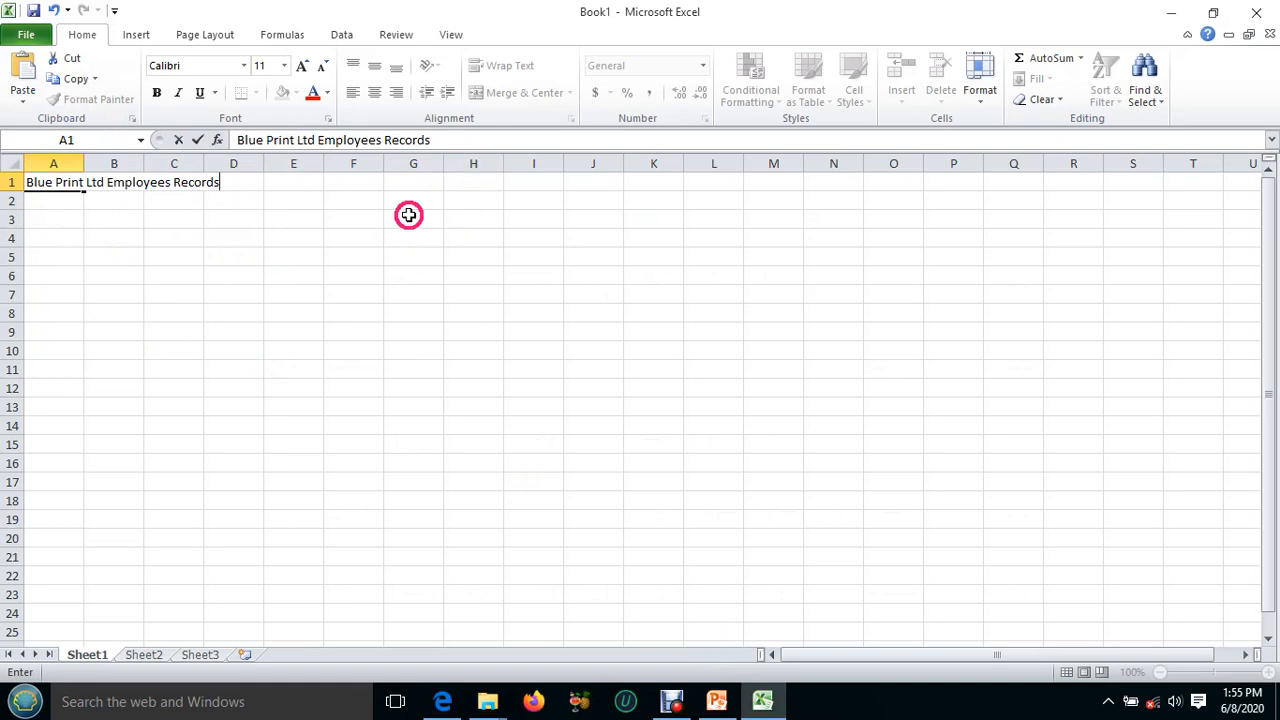
pyautogui.moveTo(34, 204); pyautogui.dragTo(470, 192)
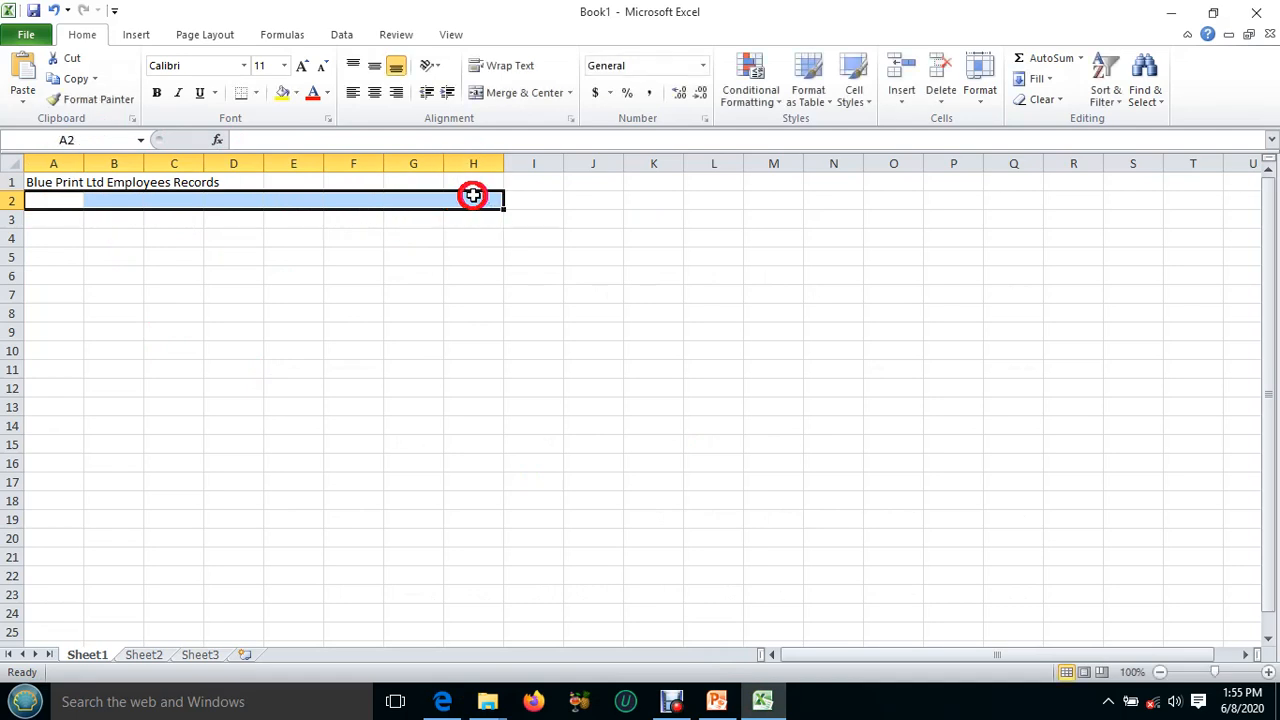
pyautogui.click(503, 68)
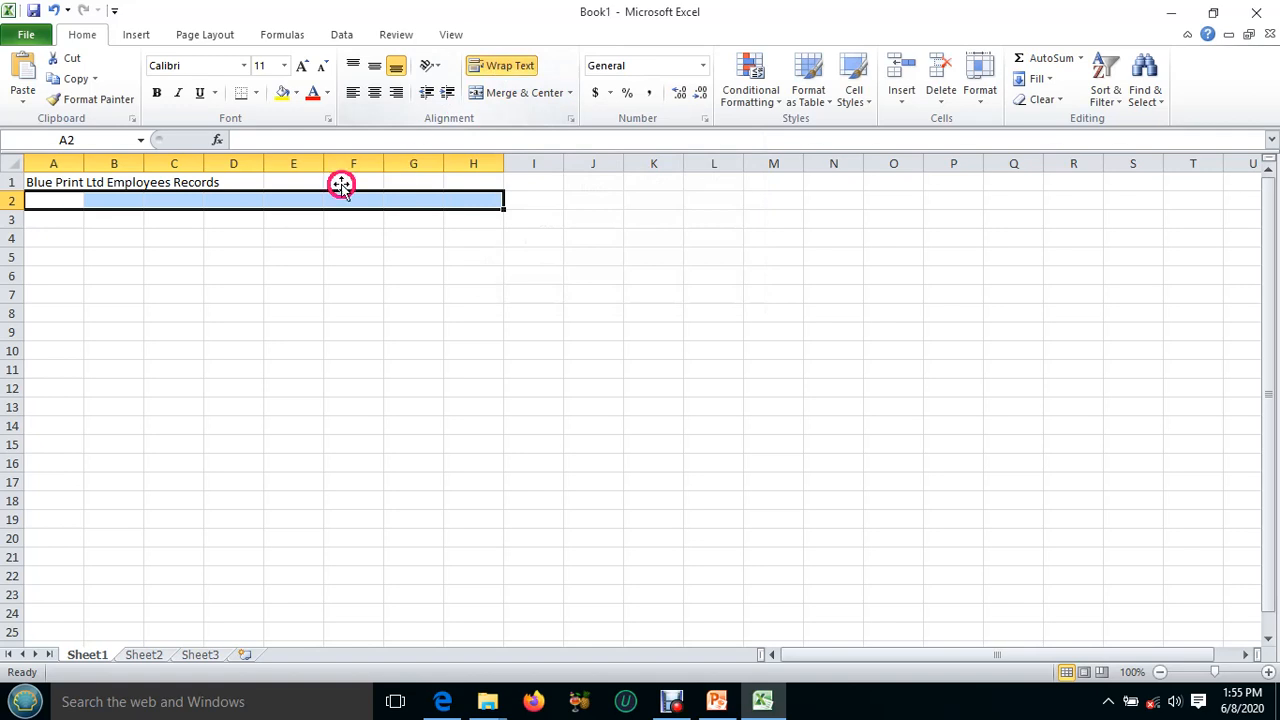
# Enter the column heading "Name" in cell B2.
pyautogui.click(109, 200)
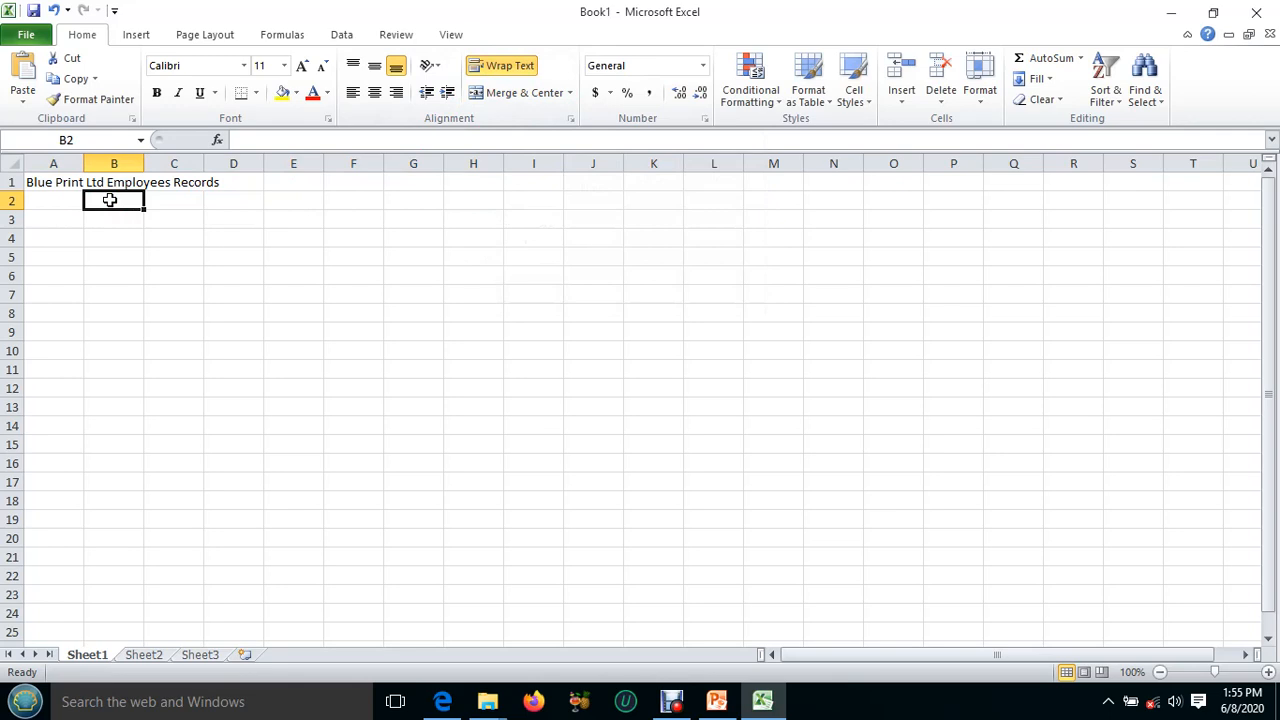
pyautogui.write('Nq')
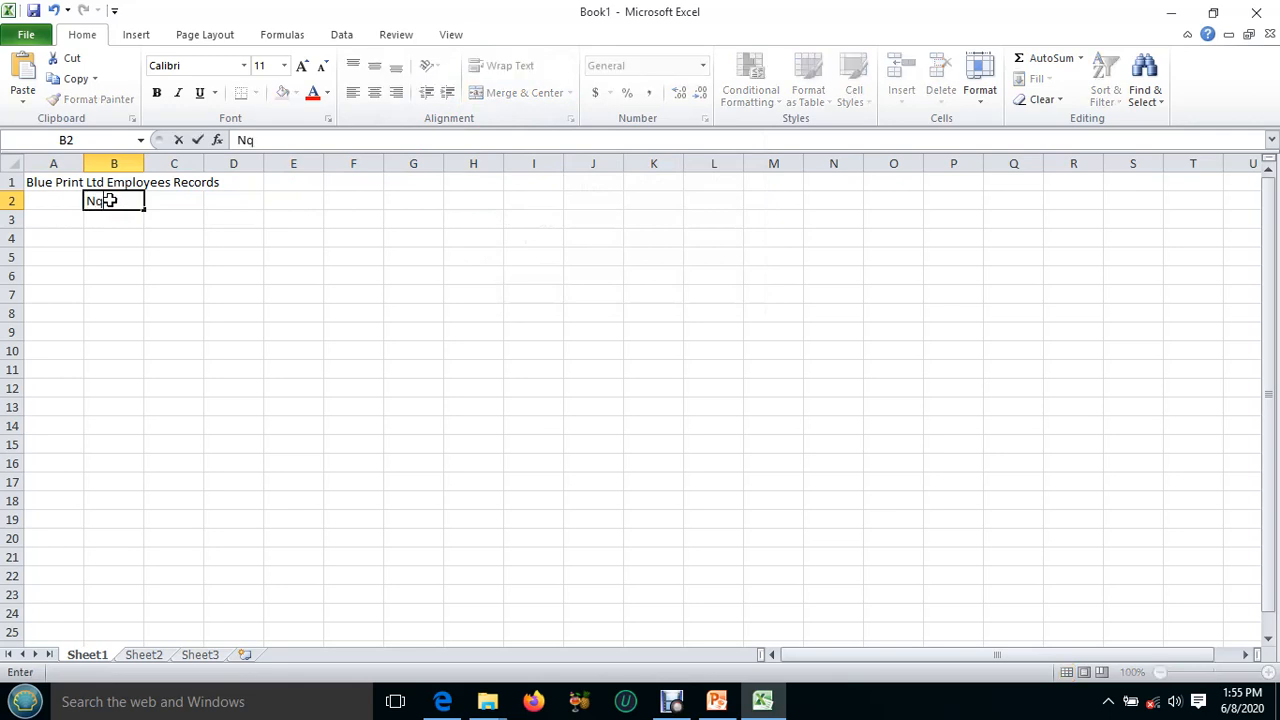
pyautogui.press('BackSpace')
pyautogui.click(176, 195)
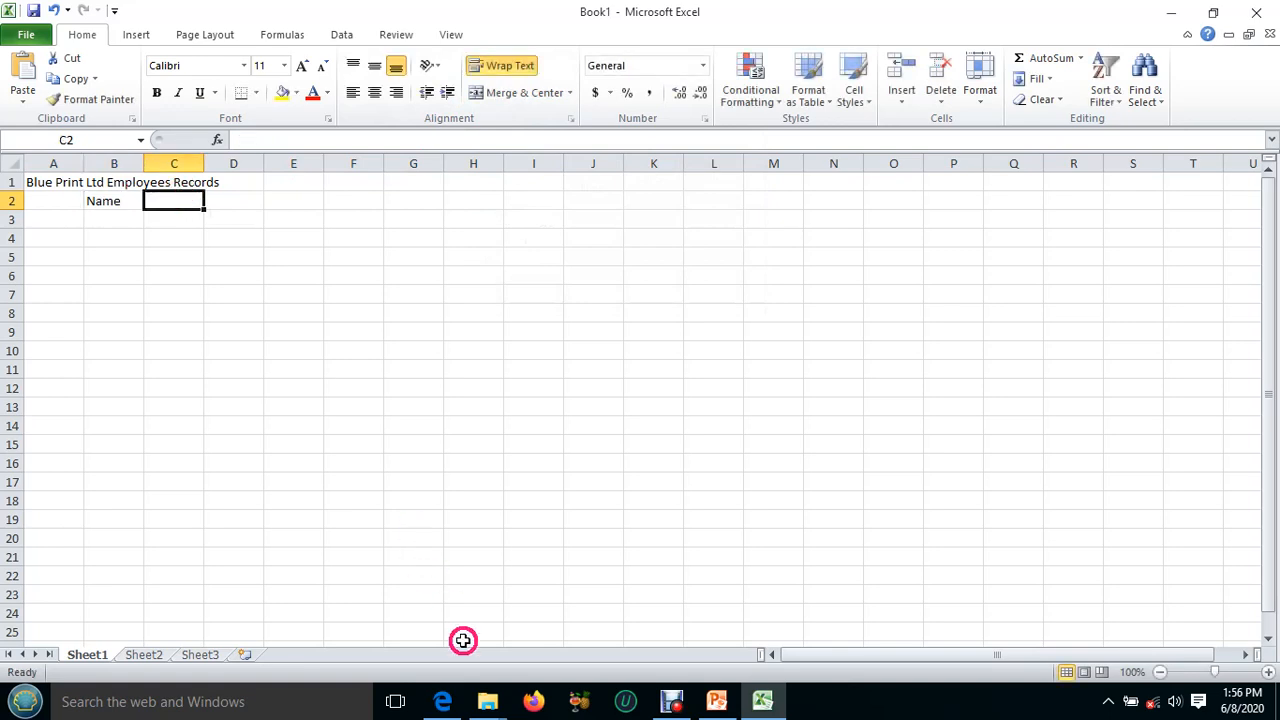
# Consult the exercise PDF again and enter the column heading "Basic Pay" in cell C2.
pyautogui.click(766, 701)
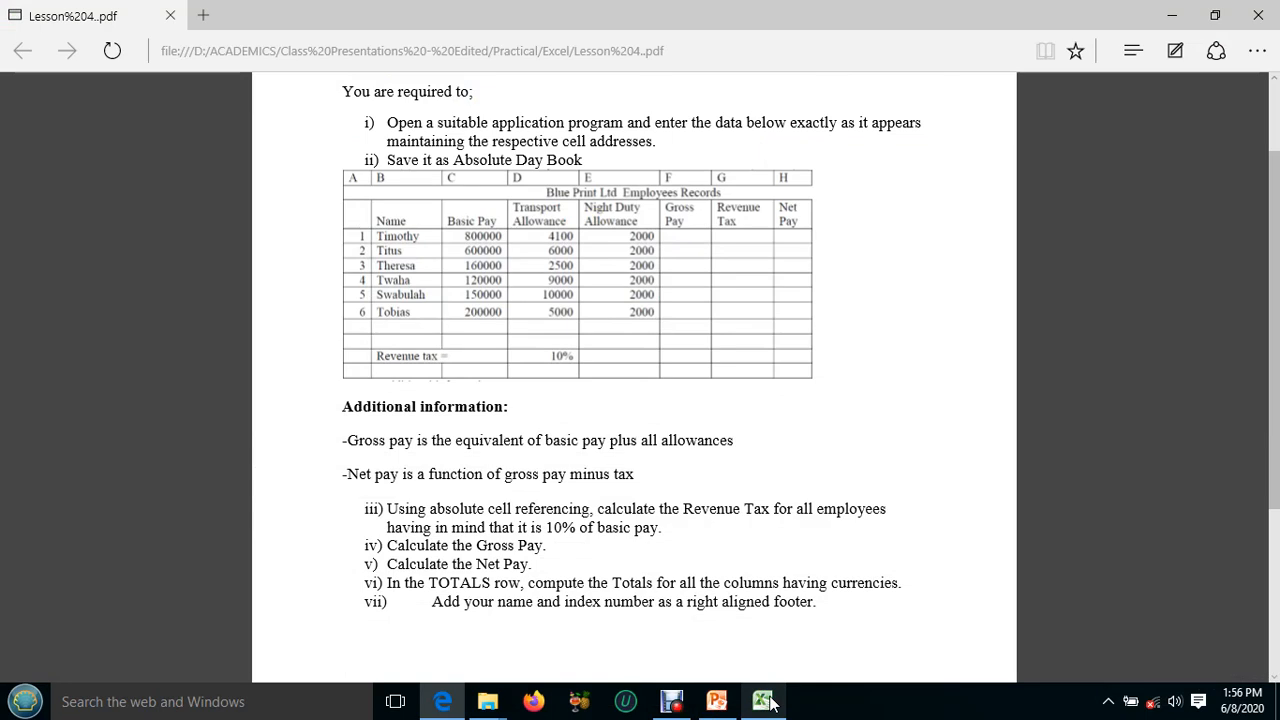
pyautogui.click(768, 703)
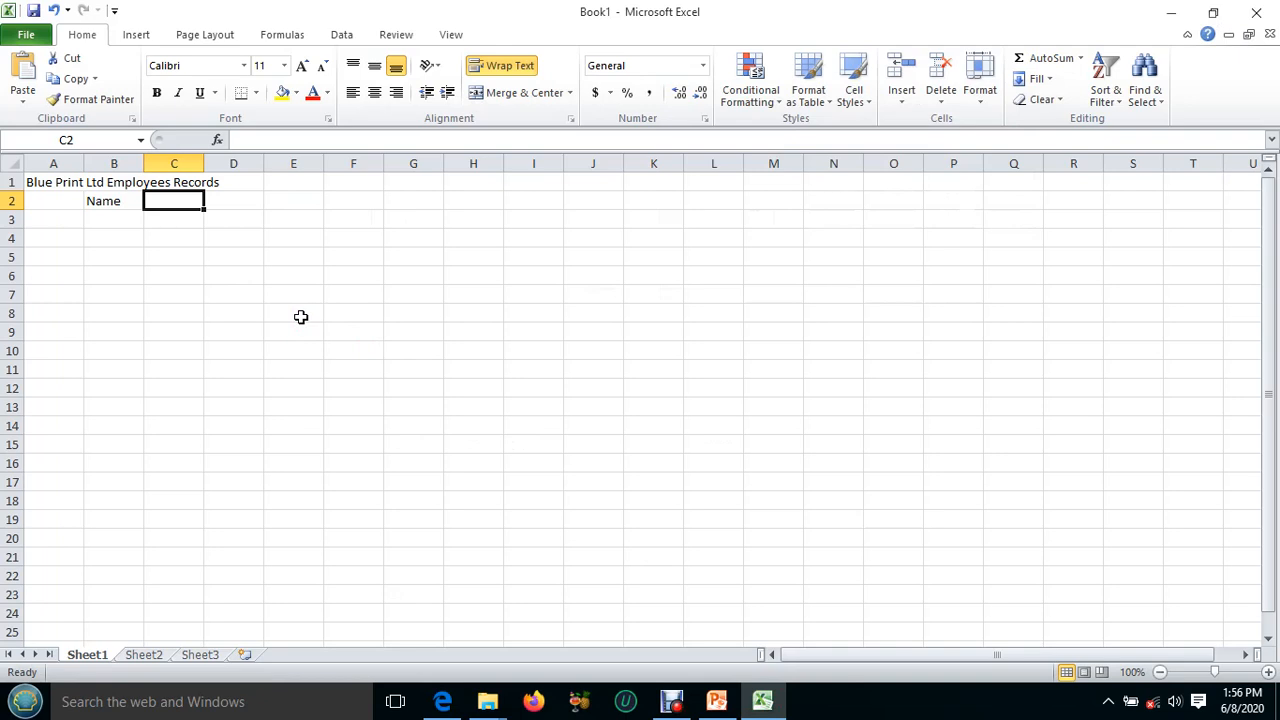
pyautogui.write('Basic Pay')
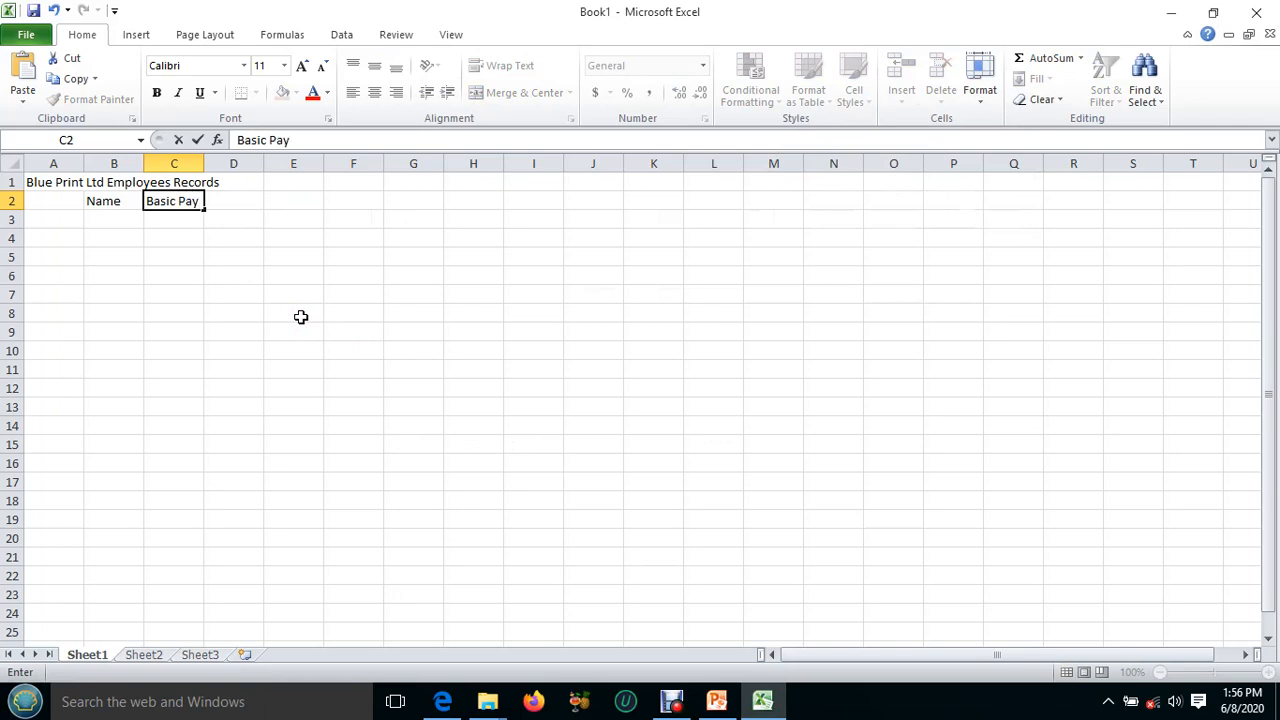
# Enter the column heading "Transport Allowance" in cell D2.
pyautogui.click(250, 198)
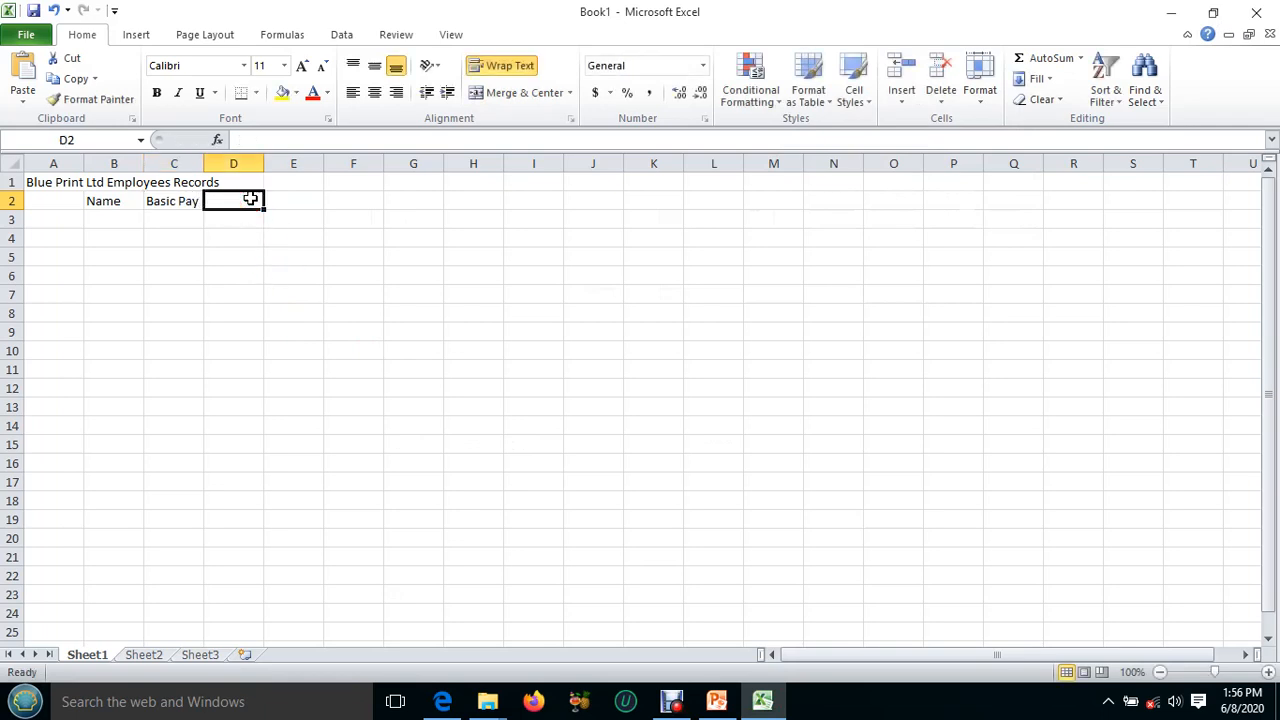
pyautogui.write('ra')
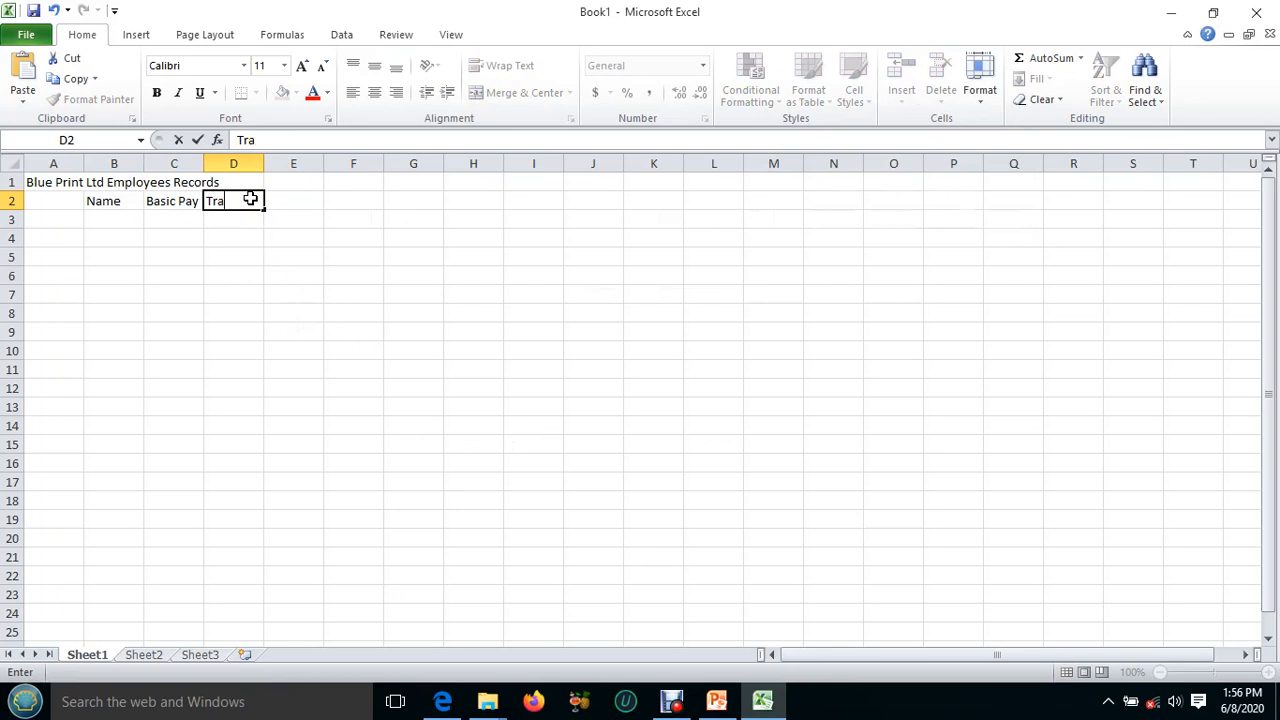
pyautogui.write('nsport')
pyautogui.hotkey('alt', 'Return')
pyautogui.write('Allowa')
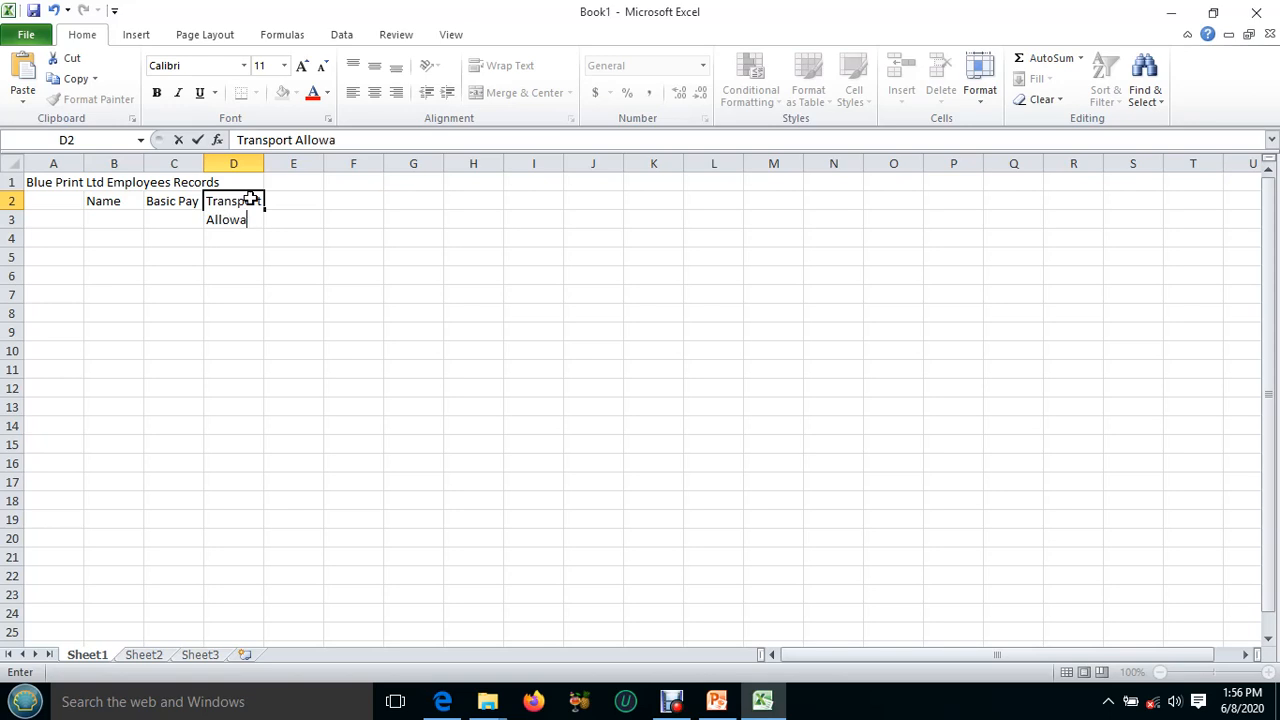
pyautogui.write('nce')
# Enter the column heading "Night Duty Allowance" in cell E2.
pyautogui.click(280, 199)
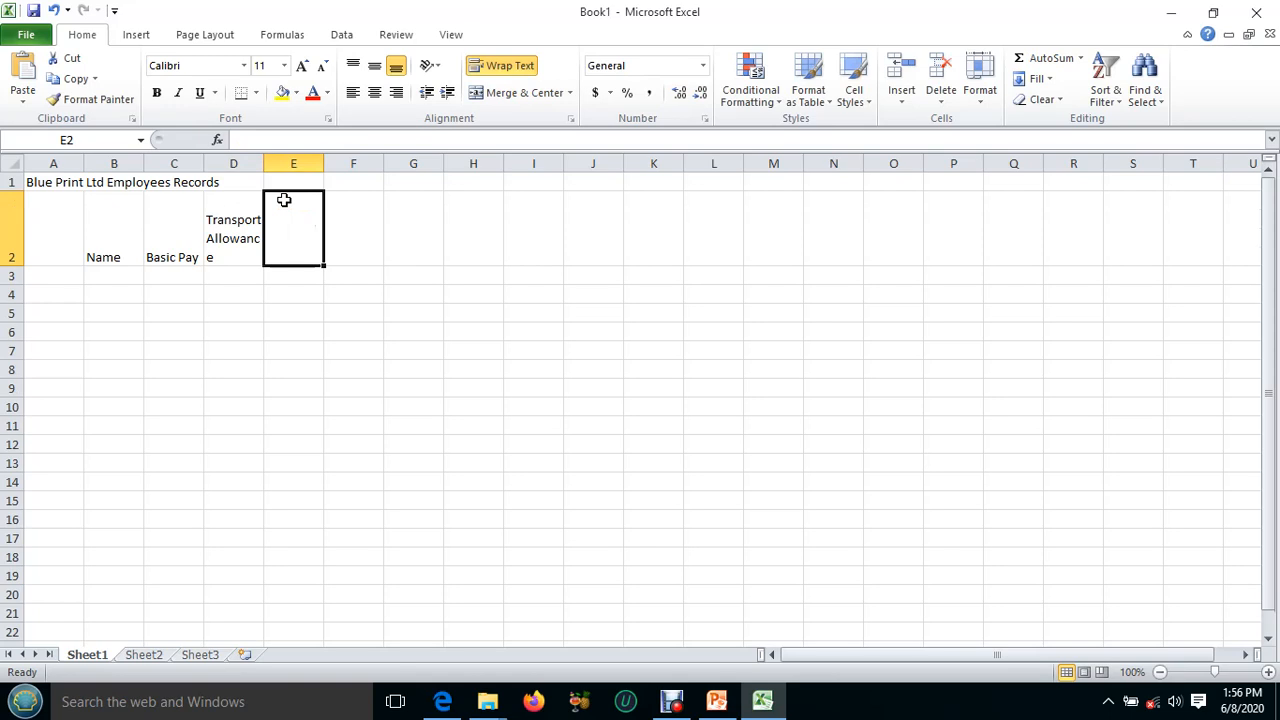
pyautogui.write('Ni')
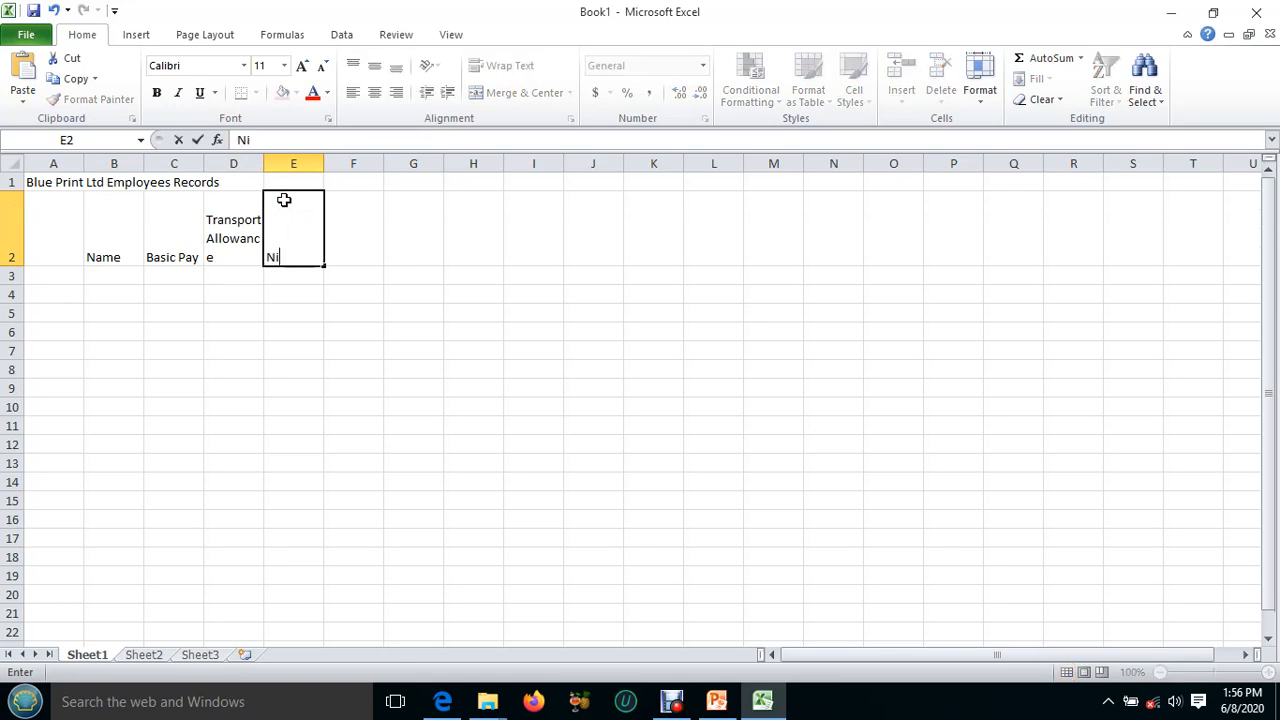
pyautogui.write('ght Duty A')
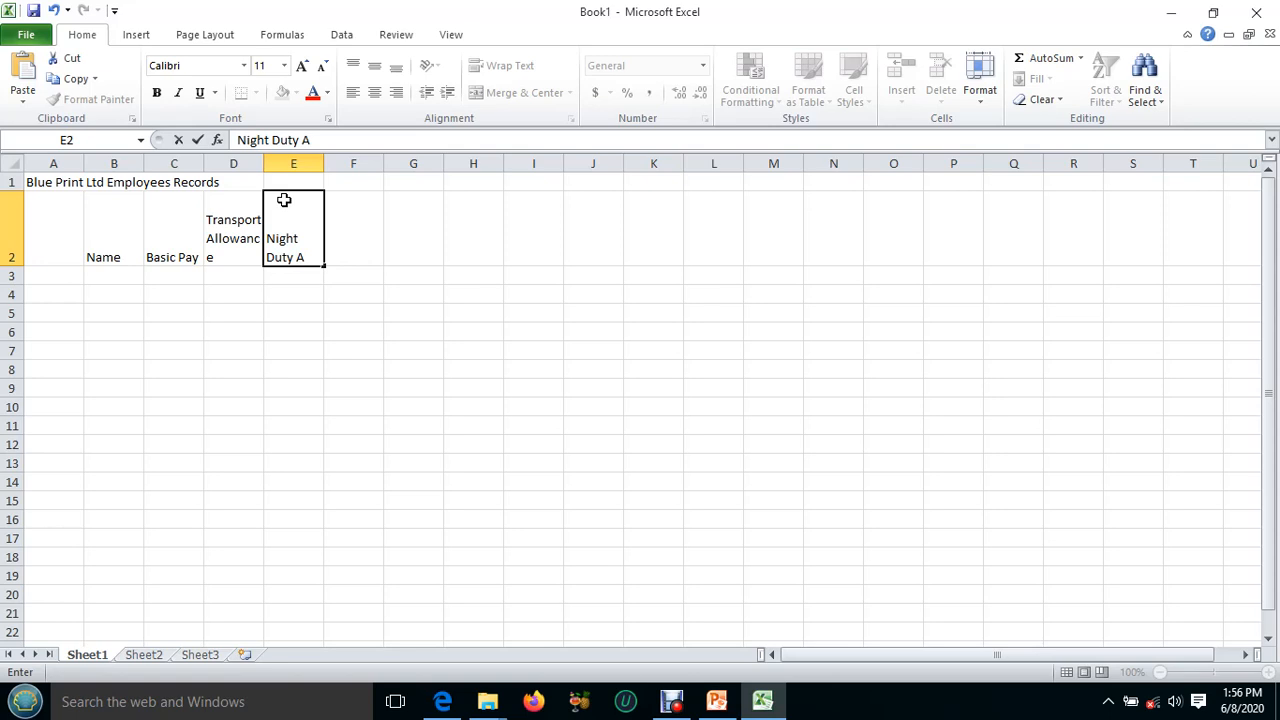
pyautogui.write('llowance')
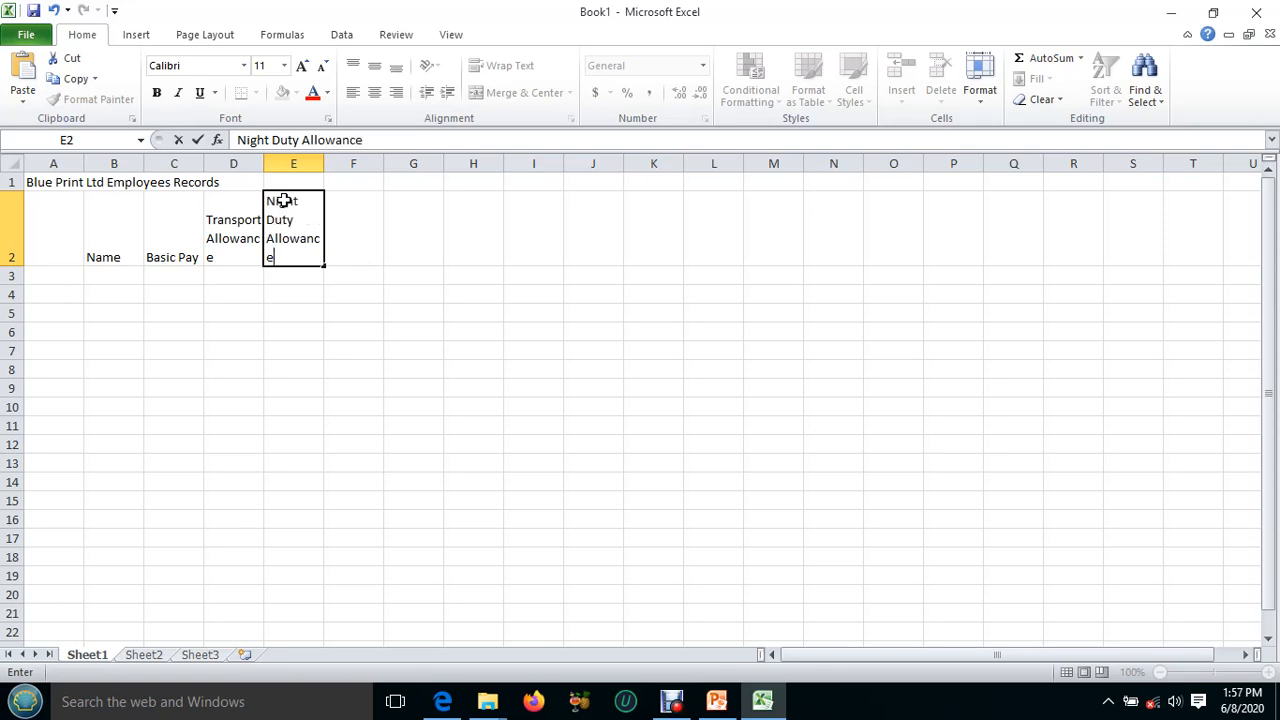
# Enter the column heading "Gross Pay" in cell F2.
pyautogui.click(356, 229)
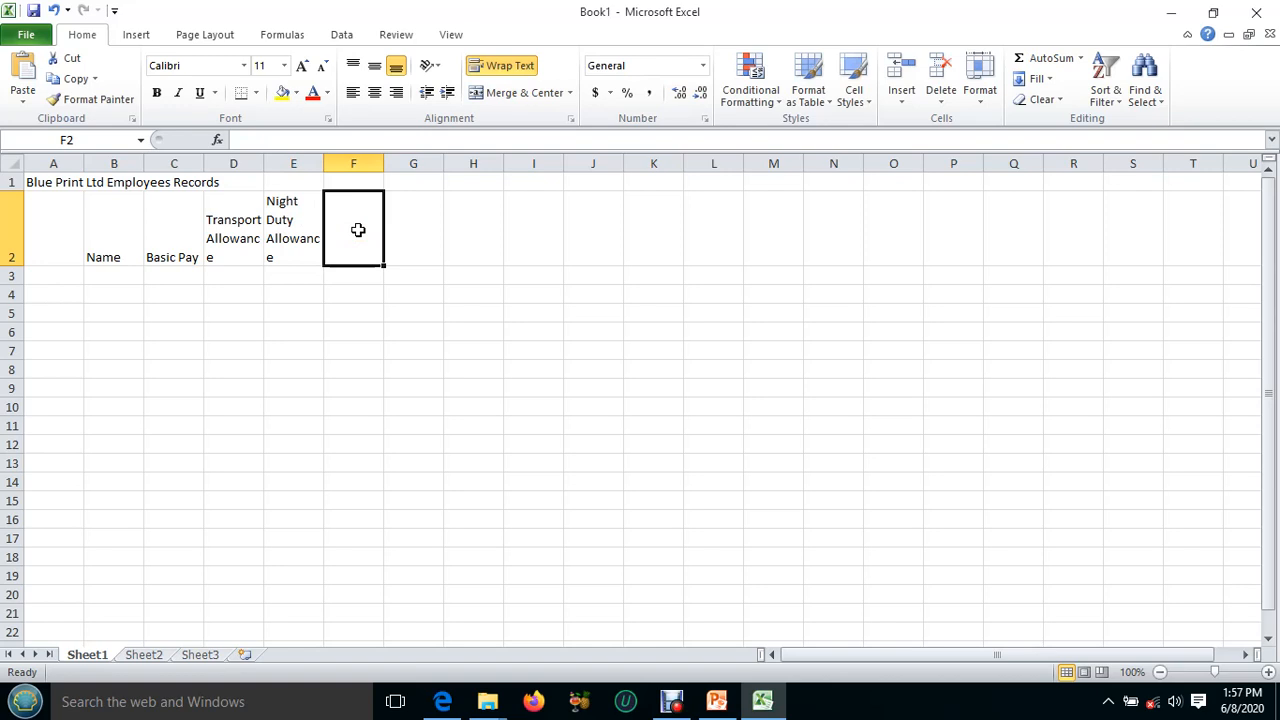
pyautogui.write('Gro')
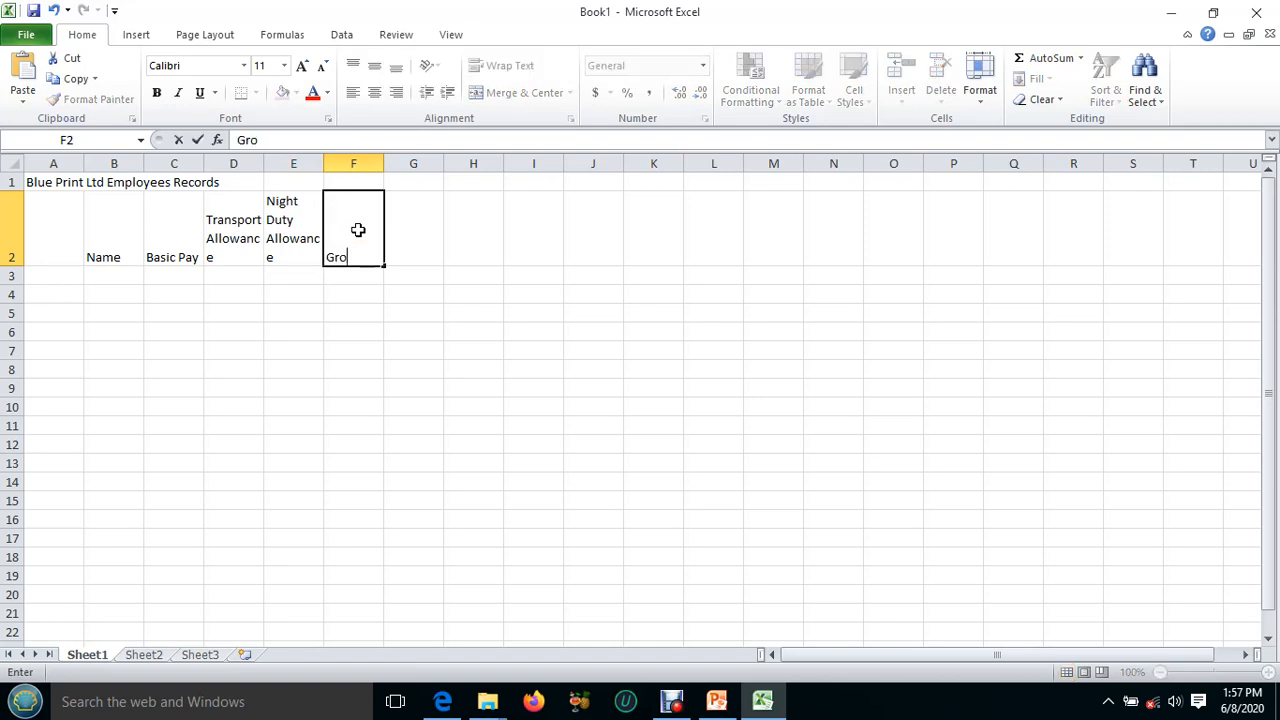
pyautogui.write('ss Pay')
# Enter the column heading "Revenue Tax" in cell G2.
pyautogui.click(423, 229)
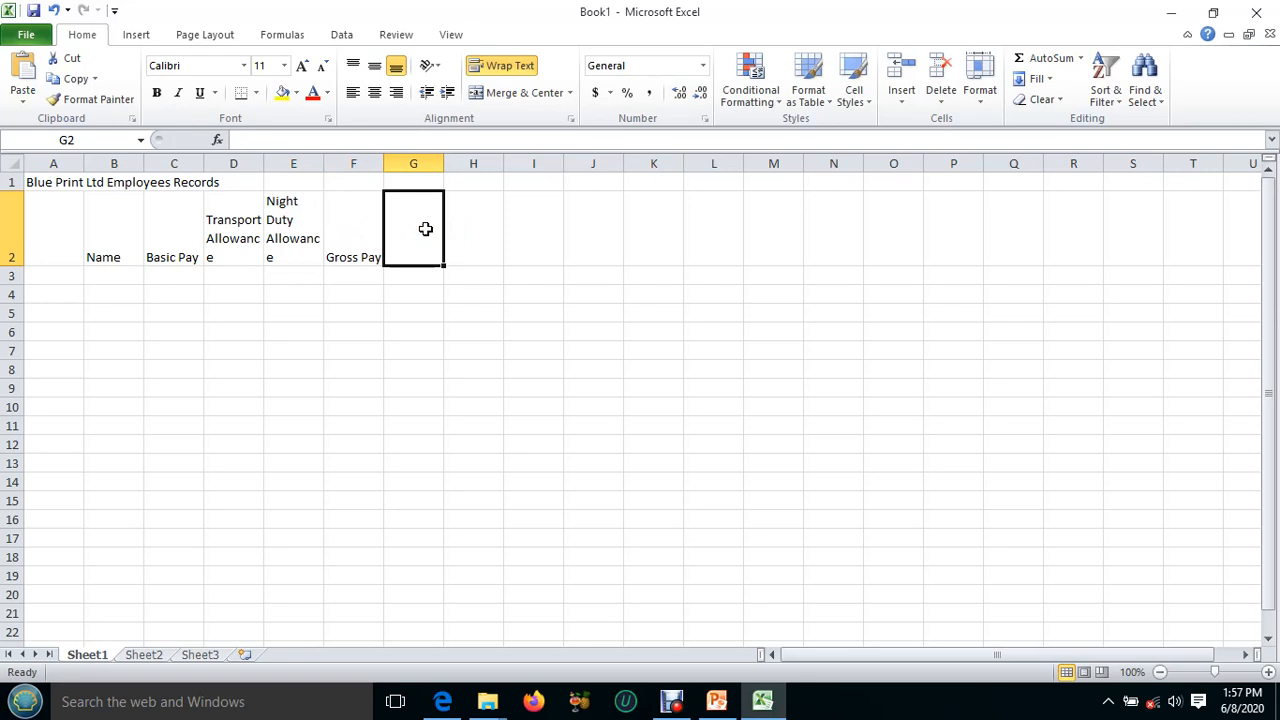
pyautogui.write('Re')
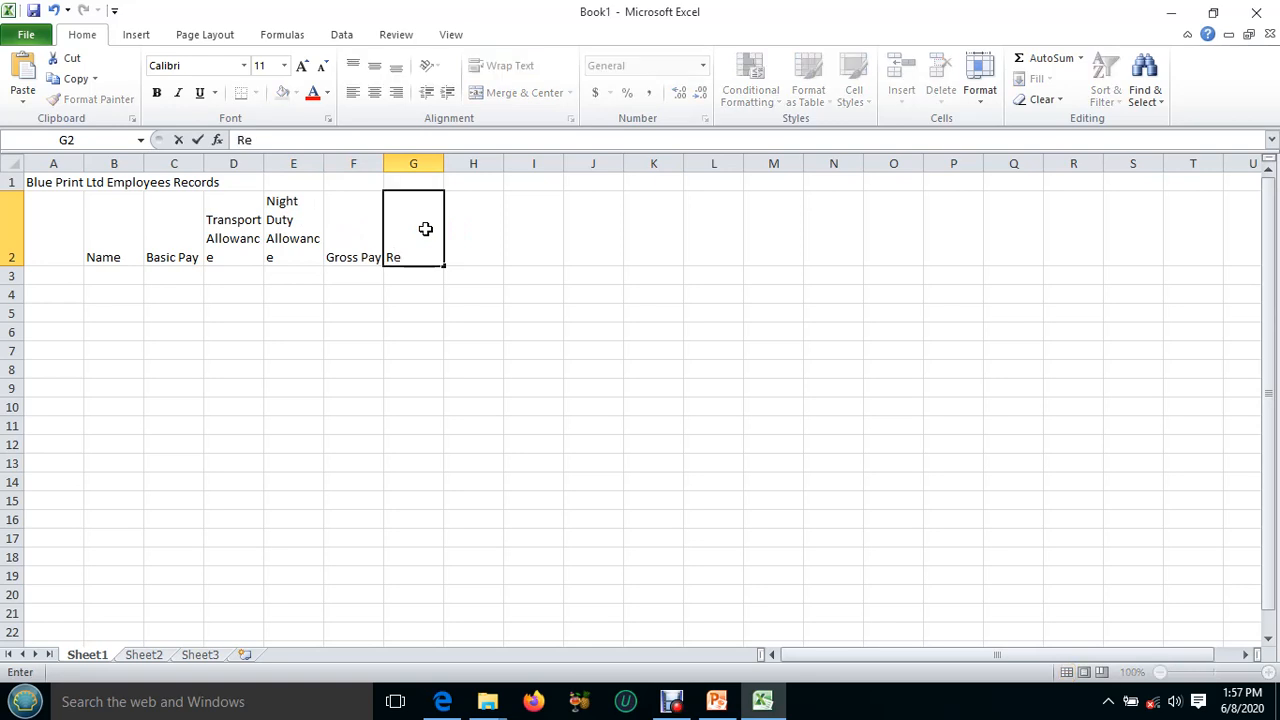
pyautogui.write('venue Tax')
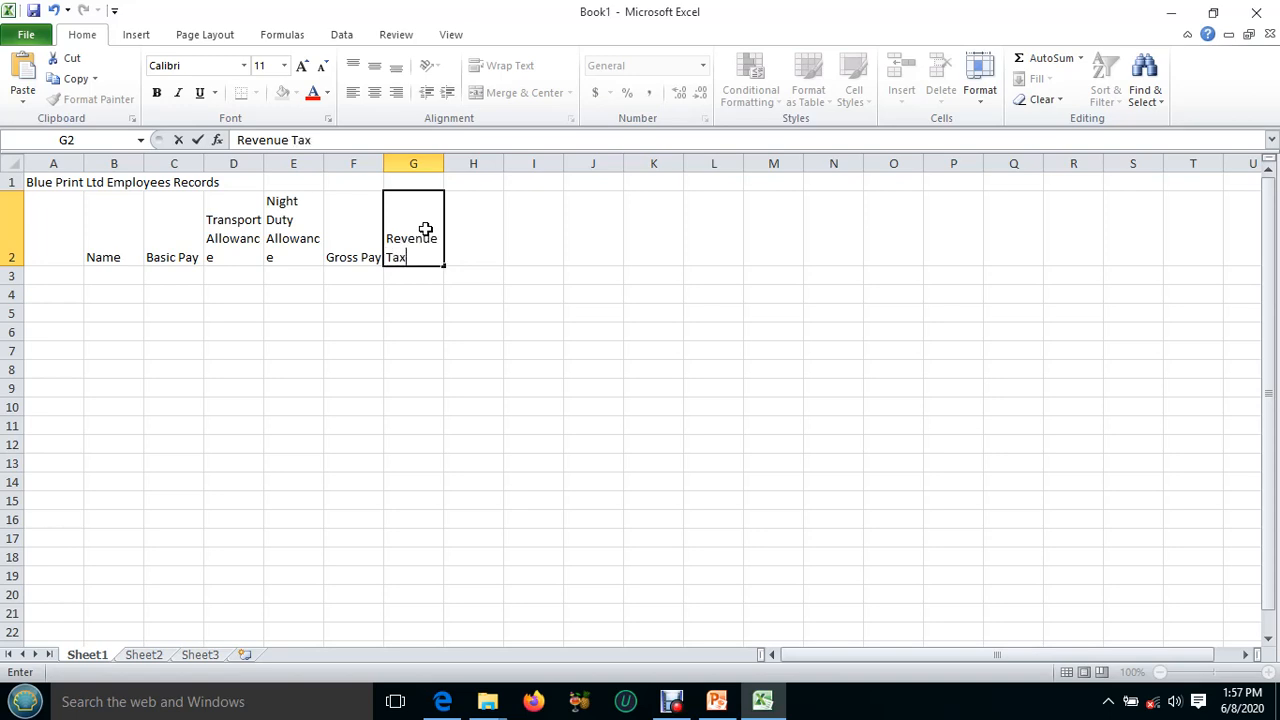
# Enter the column heading "Net Pay" in cell H2.
pyautogui.click(472, 207)
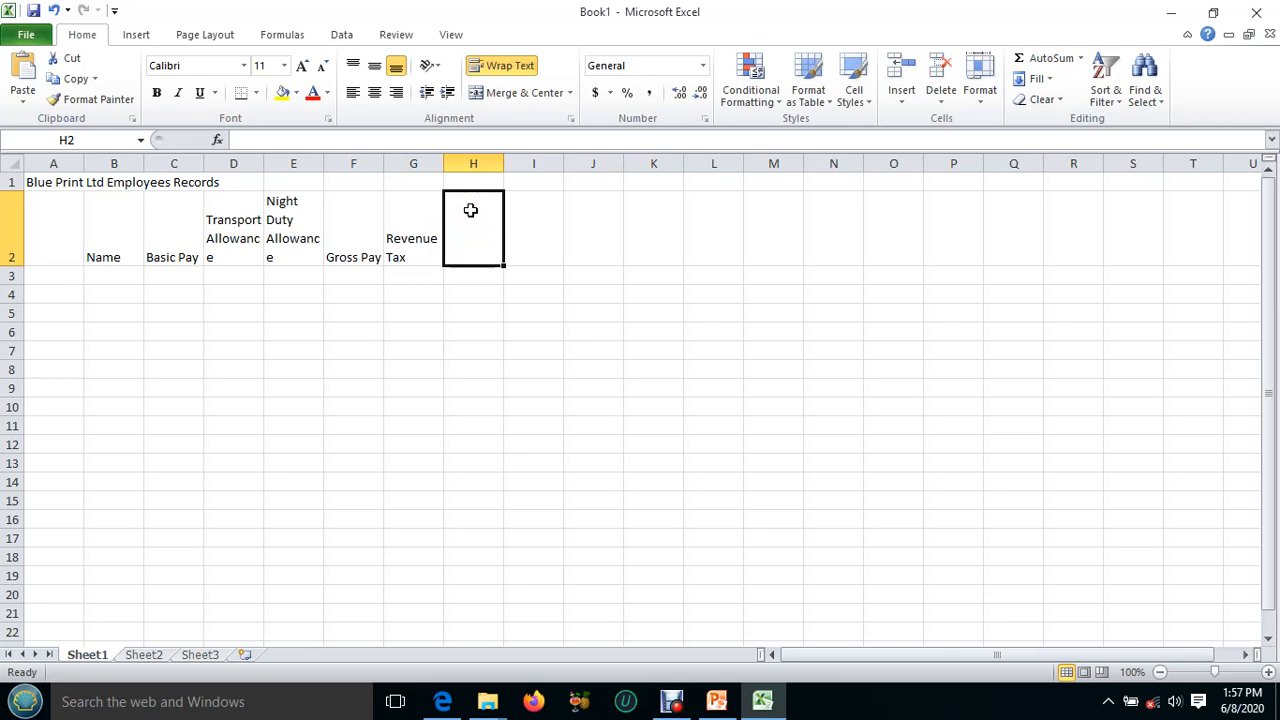
pyautogui.write('Ne')
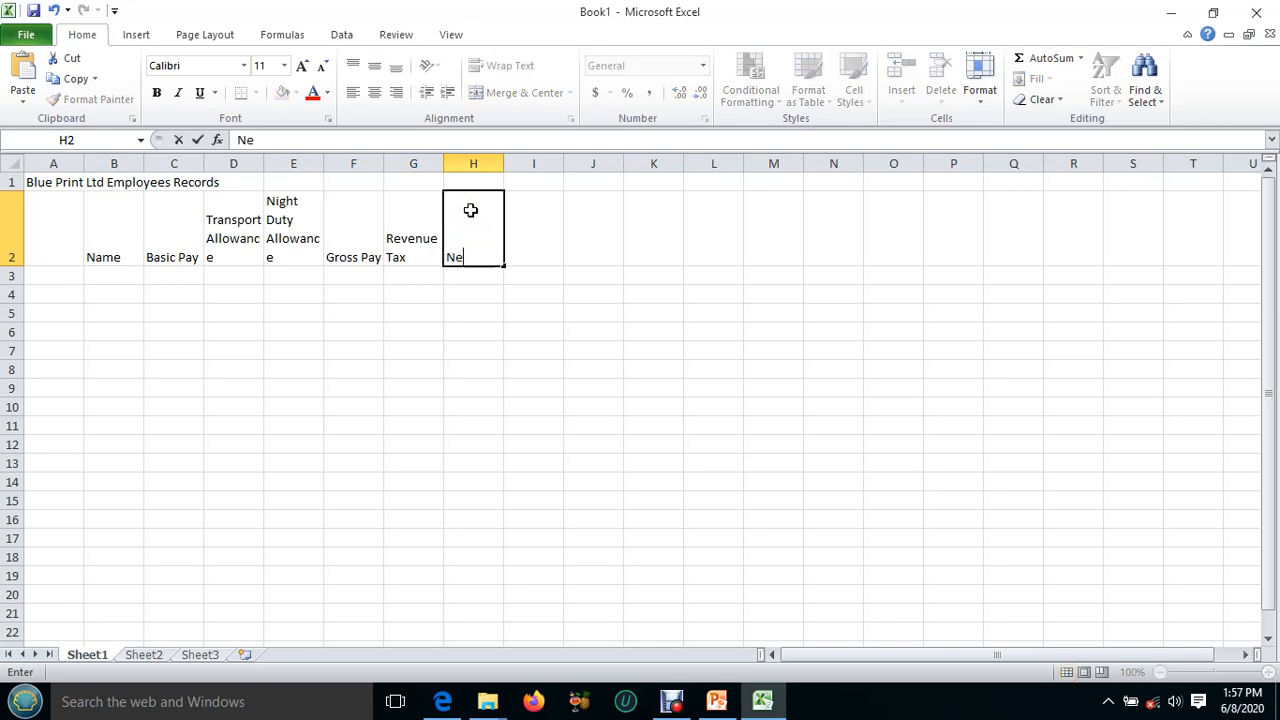
pyautogui.write('t Pay')
pyautogui.click(472, 208)
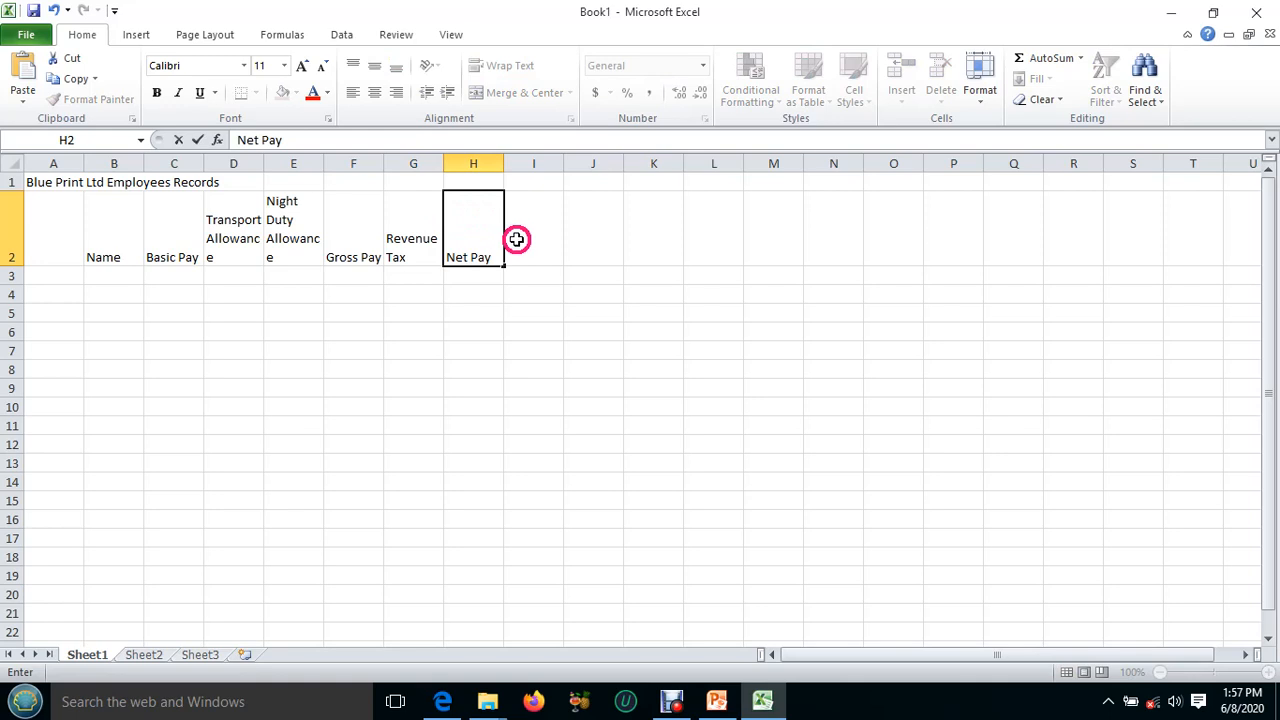
pyautogui.click(519, 231)
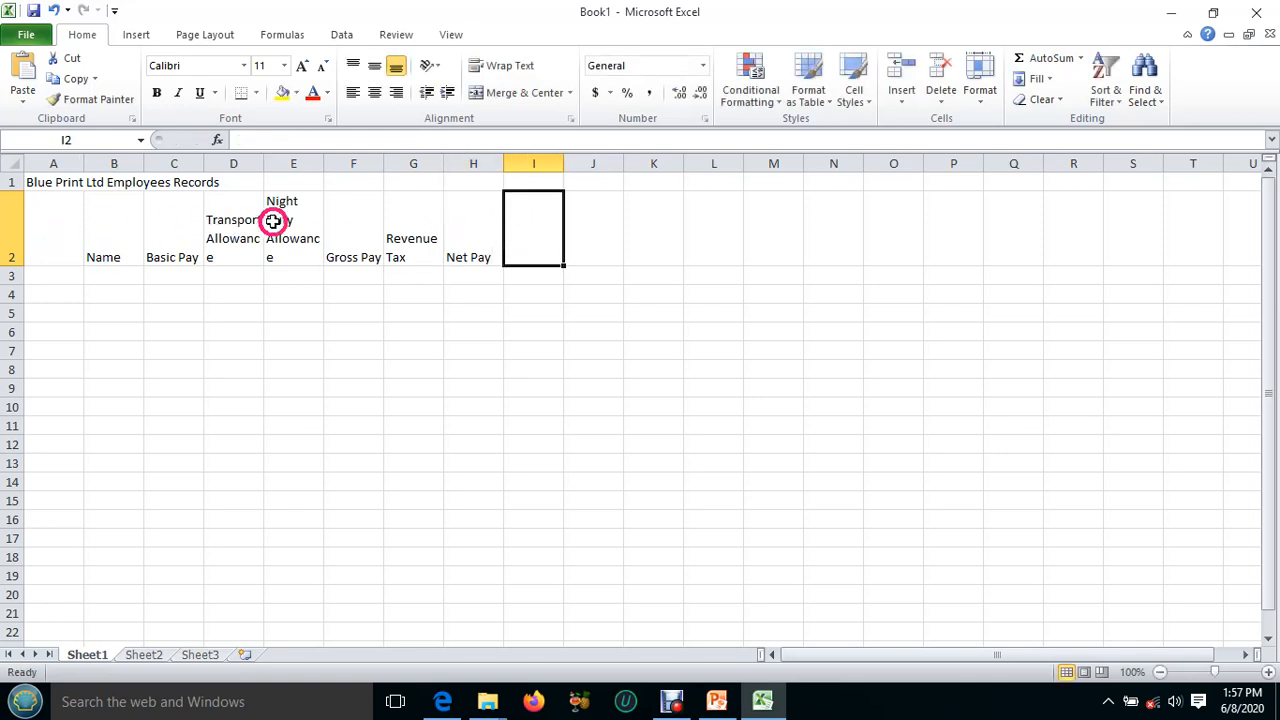
# Check the title's placement in the exercise PDF, and merge and center the title across cells A1 through H1.
pyautogui.click(760, 705)
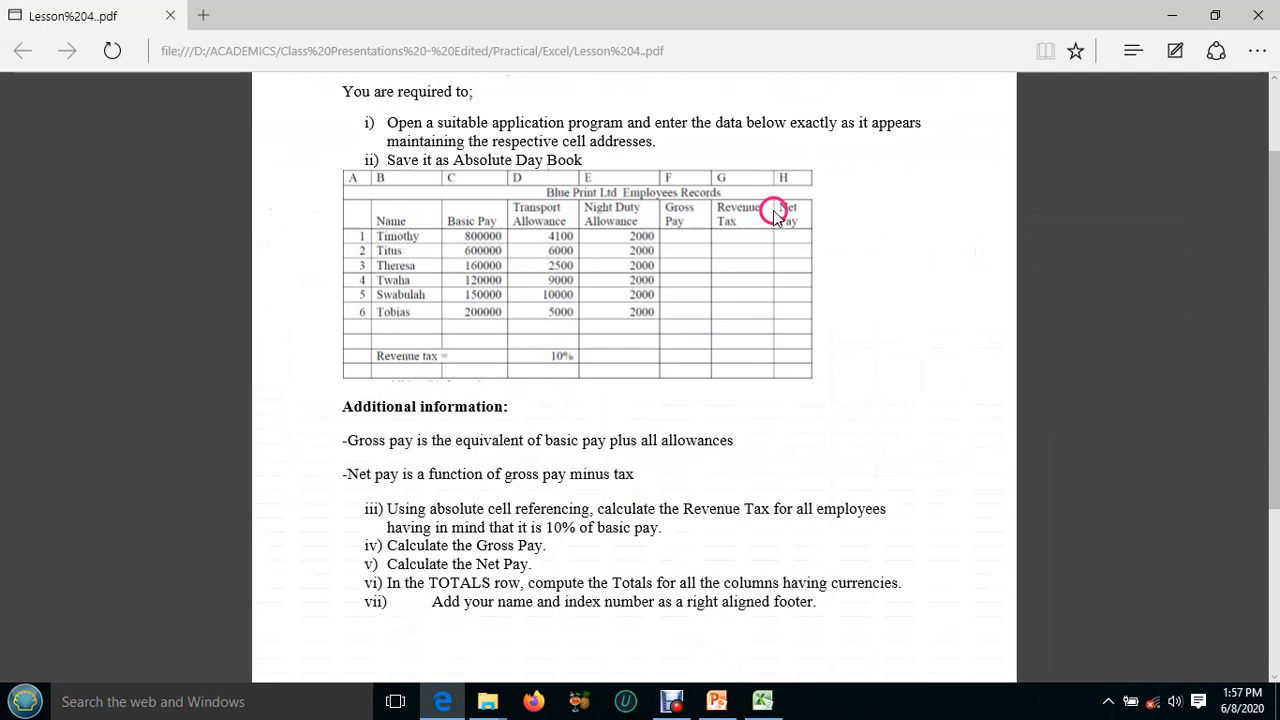
pyautogui.click(760, 707)
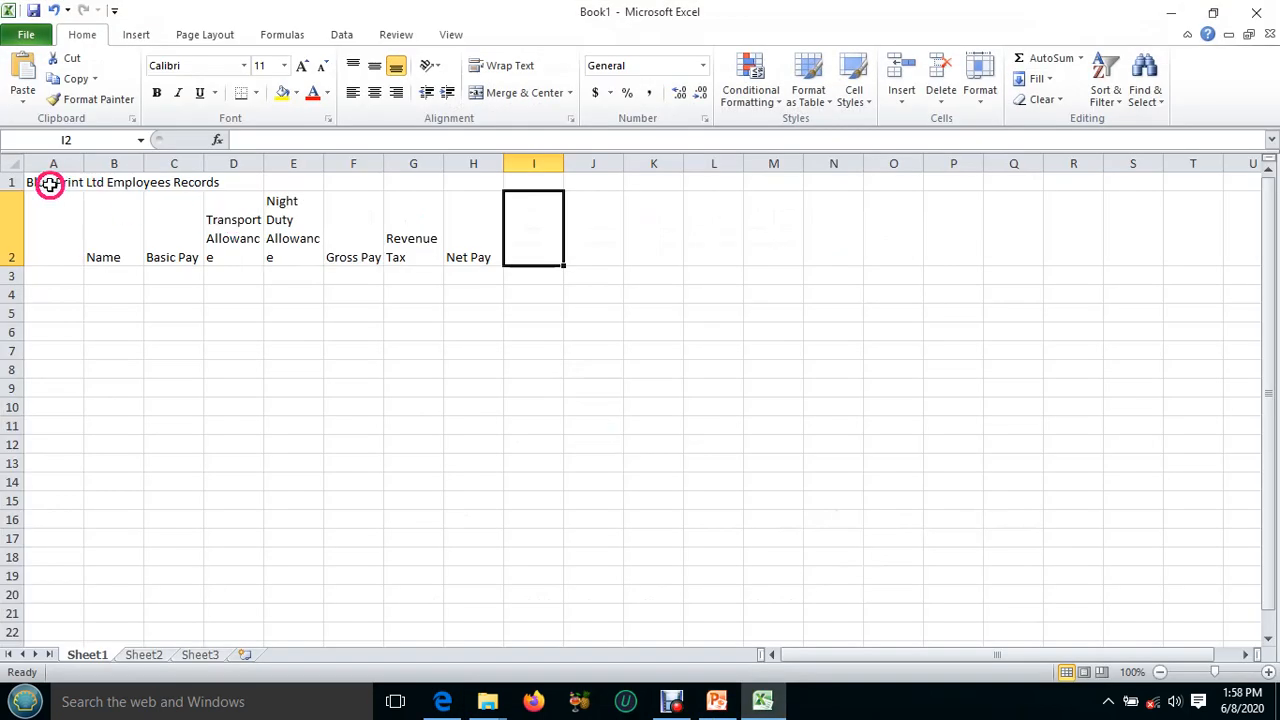
pyautogui.moveTo(34, 183); pyautogui.dragTo(459, 179)
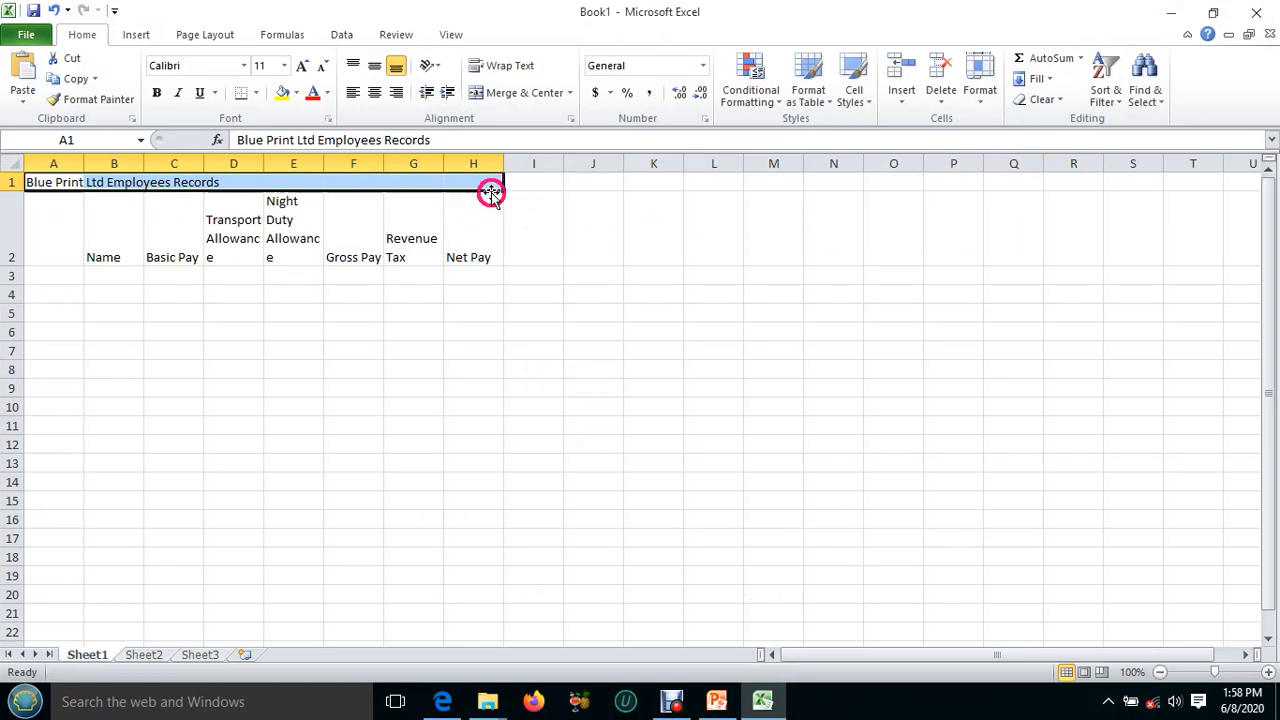
pyautogui.click(522, 93)
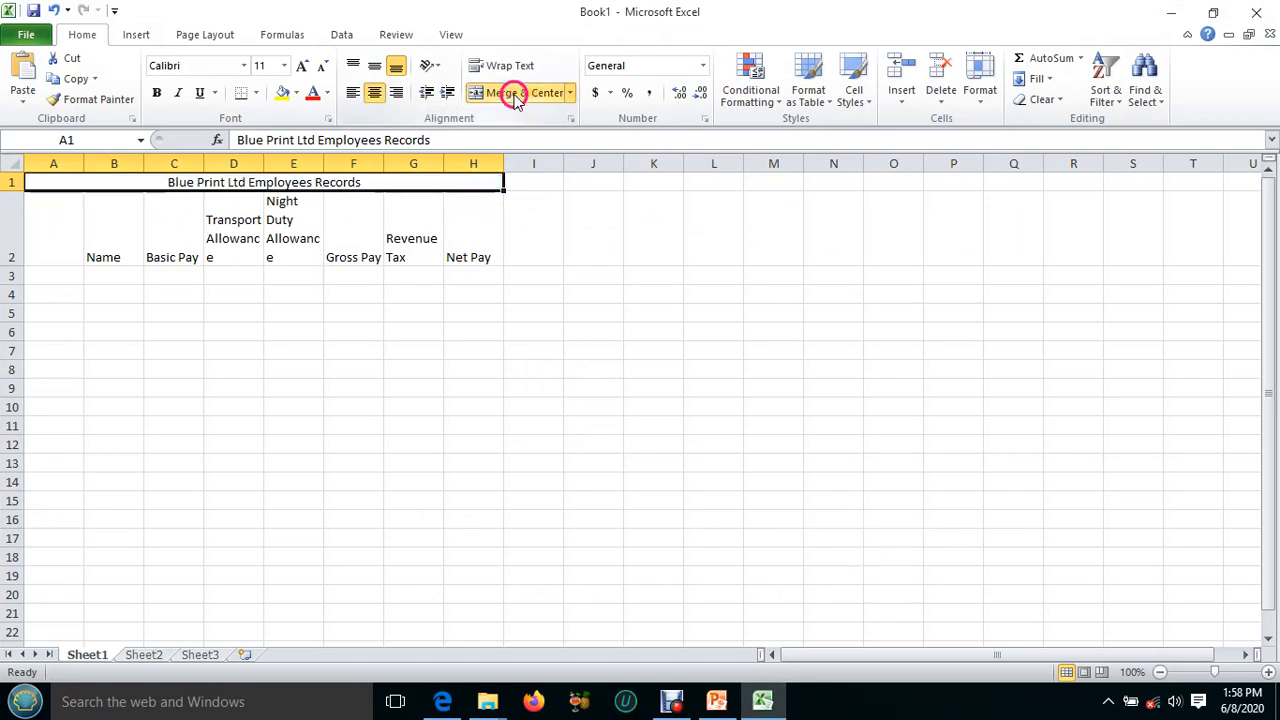
pyautogui.click(313, 204)
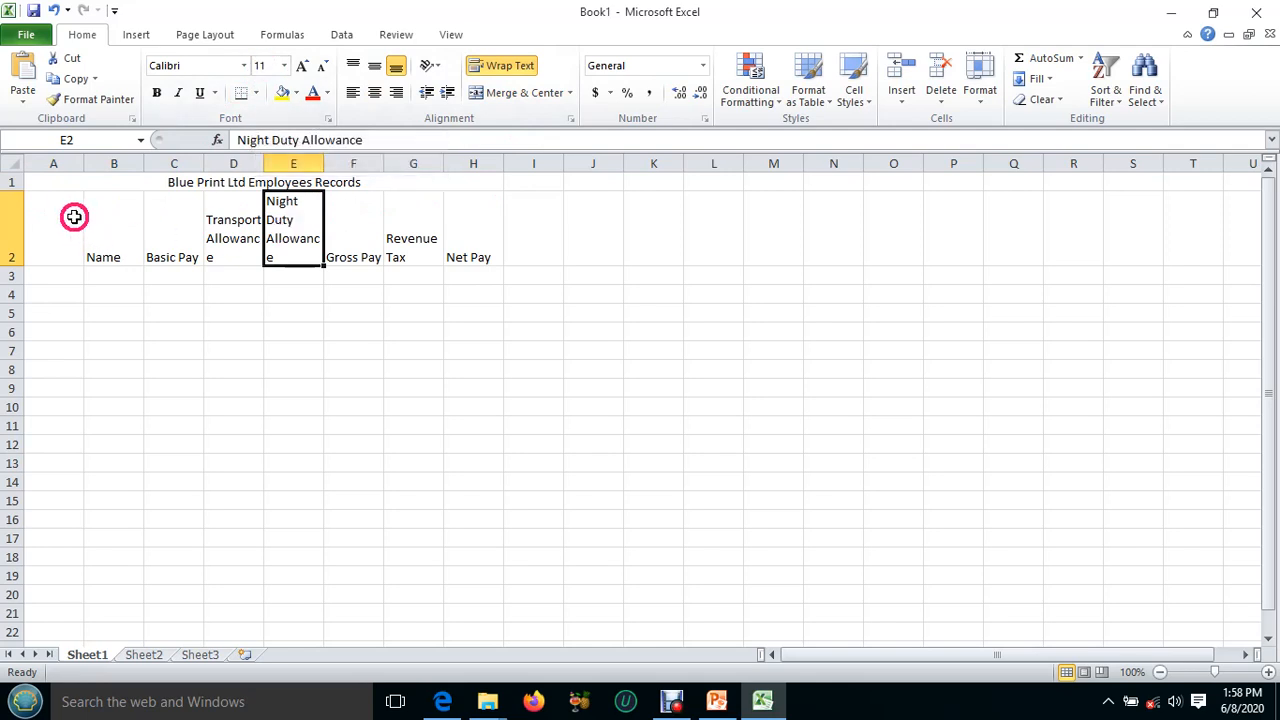
# Widen columns D and E slightly so the "Transport Allowance" and "Night Duty Allowance" headings each wrap onto two lines.
pyautogui.click(222, 224)
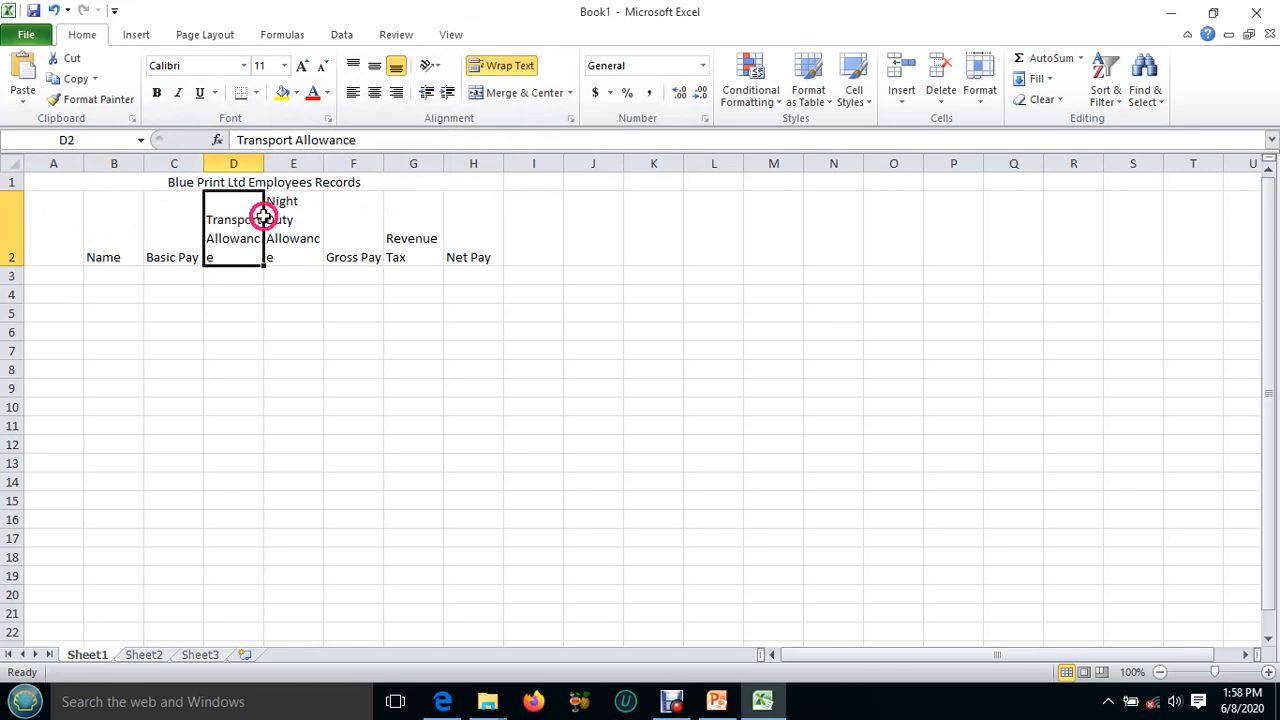
pyautogui.moveTo(264, 164); pyautogui.dragTo(271, 163)
pyautogui.click(302, 228)
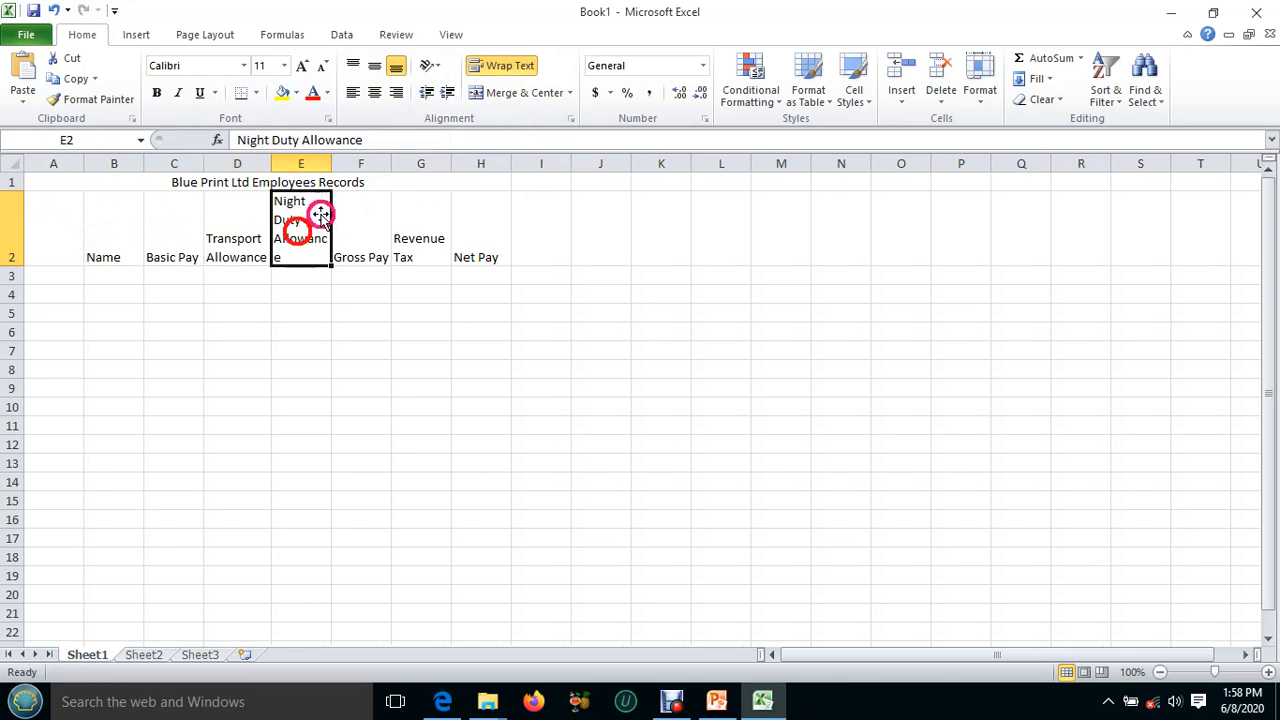
pyautogui.moveTo(331, 163); pyautogui.dragTo(338, 162)
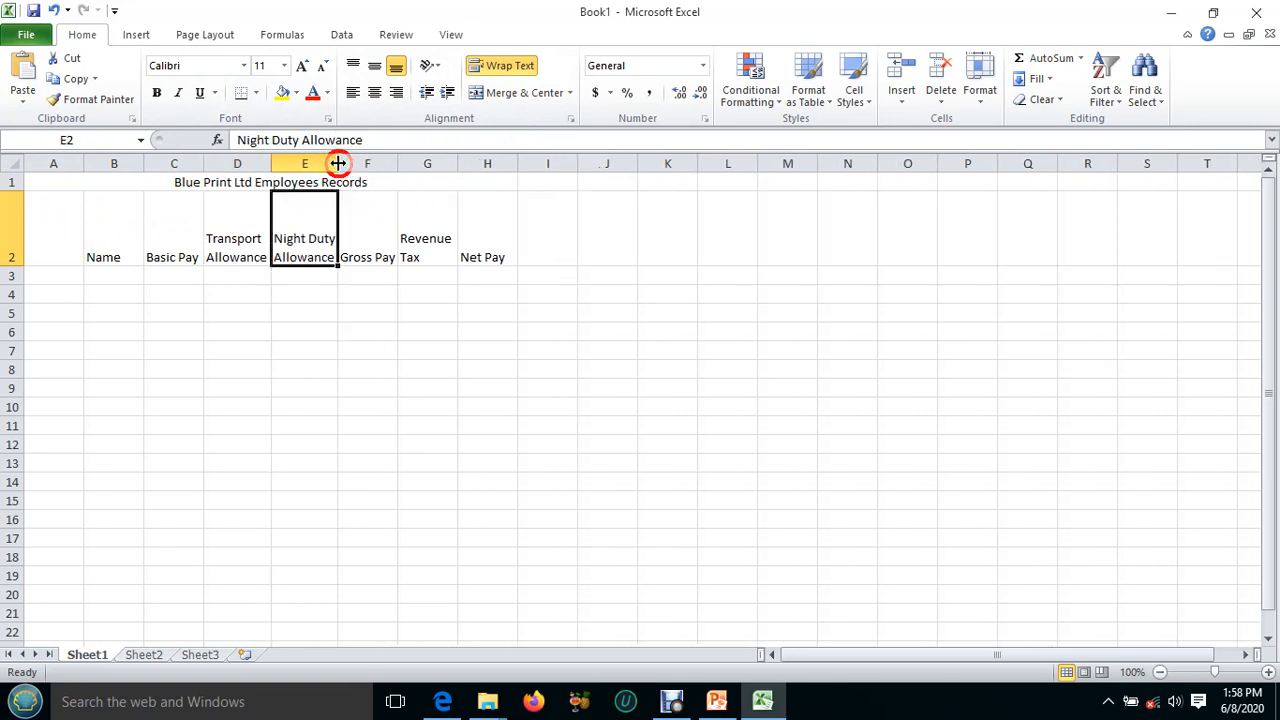
# Narrow columns F and H so the "Gross Pay" and "Net Pay" headings each wrap onto two lines.
pyautogui.click(383, 257)
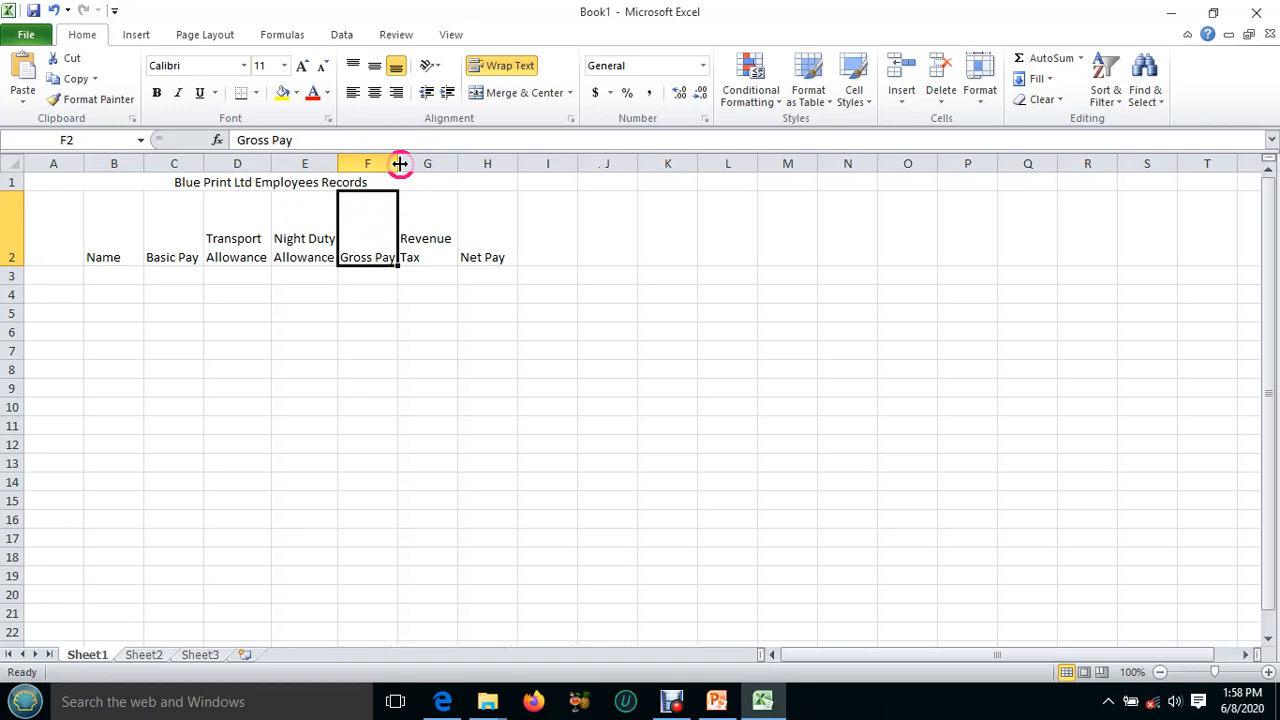
pyautogui.moveTo(399, 163); pyautogui.dragTo(390, 163)
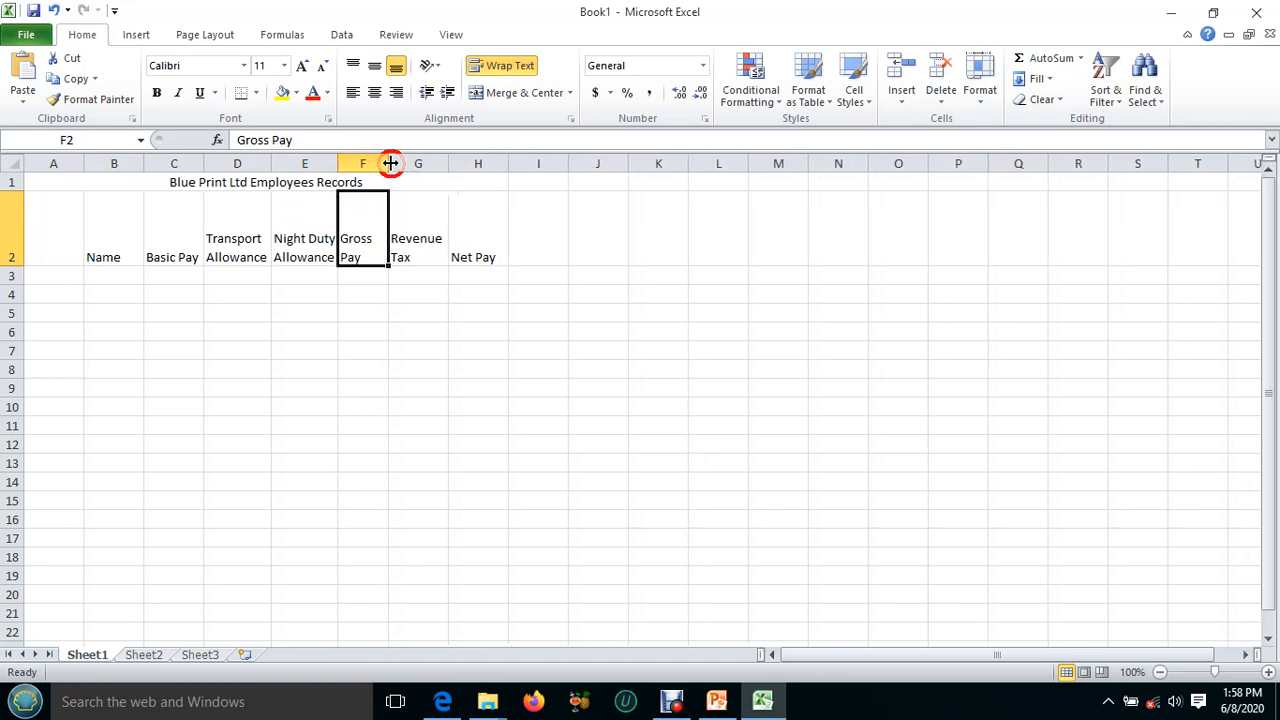
pyautogui.click(471, 231)
pyautogui.moveTo(509, 163); pyautogui.dragTo(491, 163)
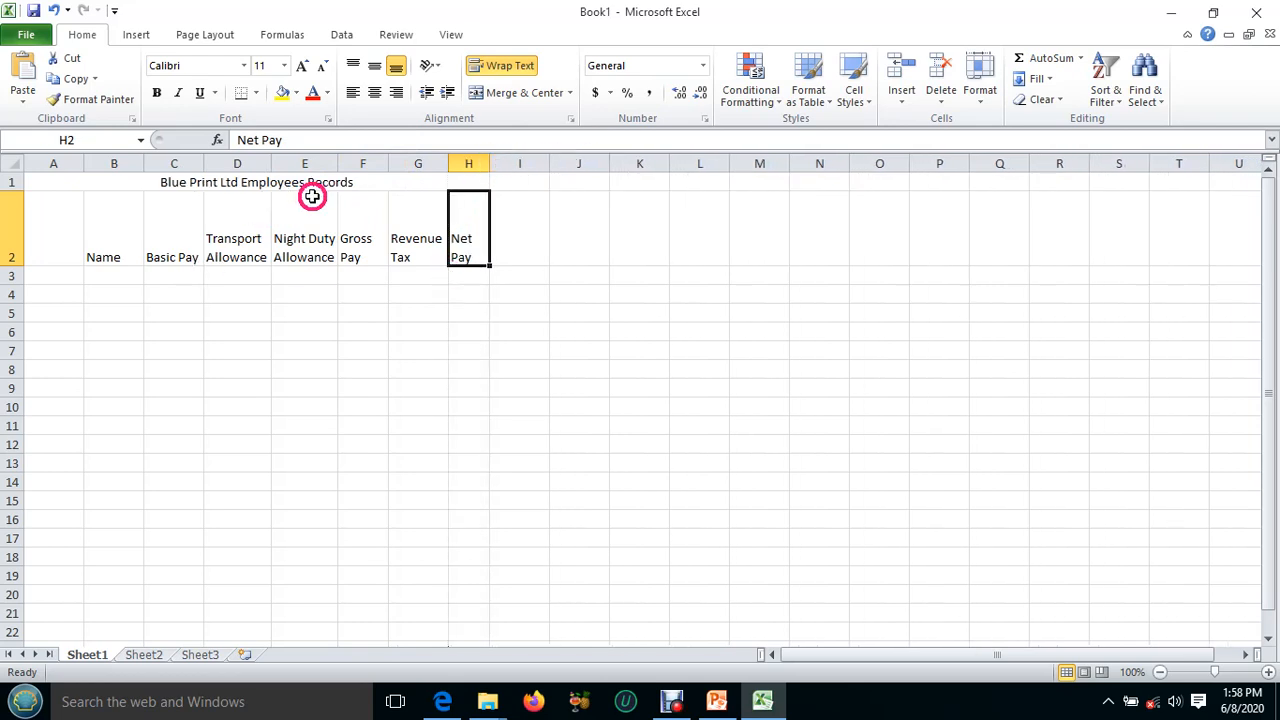
# Reduce the height of row 2 to fit the two-line headings and narrow column A.
pyautogui.moveTo(20, 264); pyautogui.dragTo(23, 235)
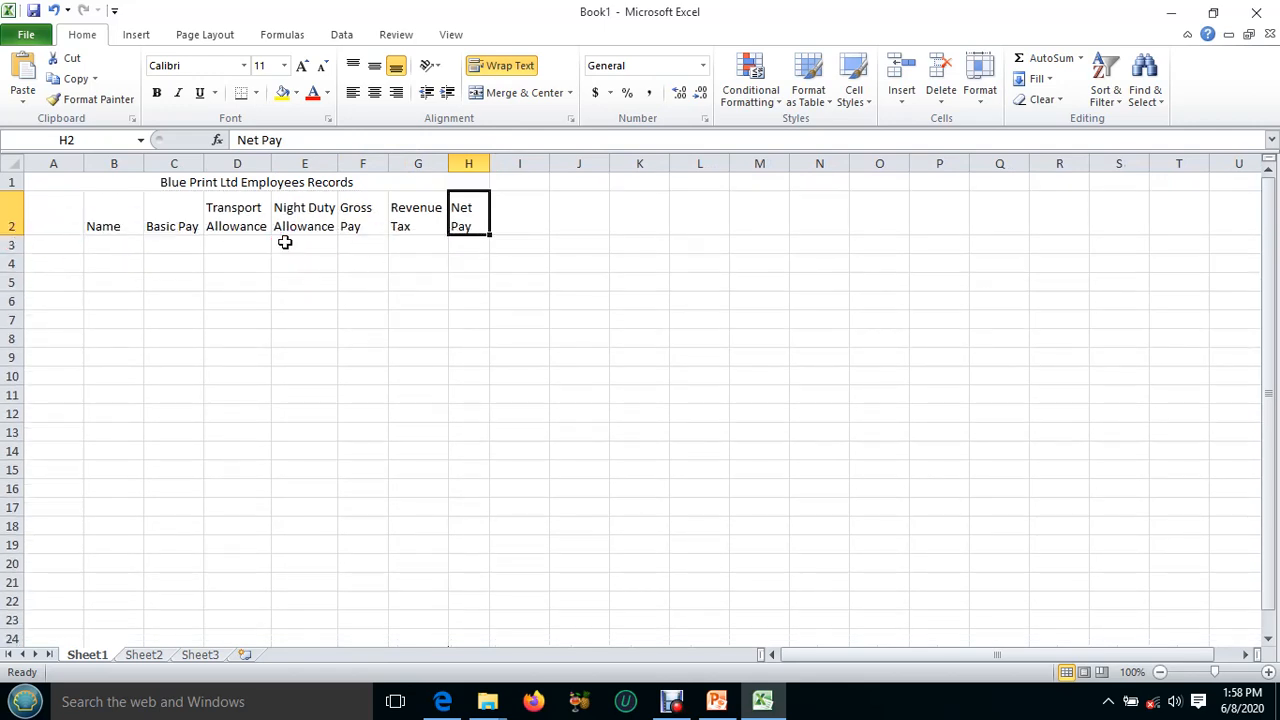
pyautogui.click(70, 244)
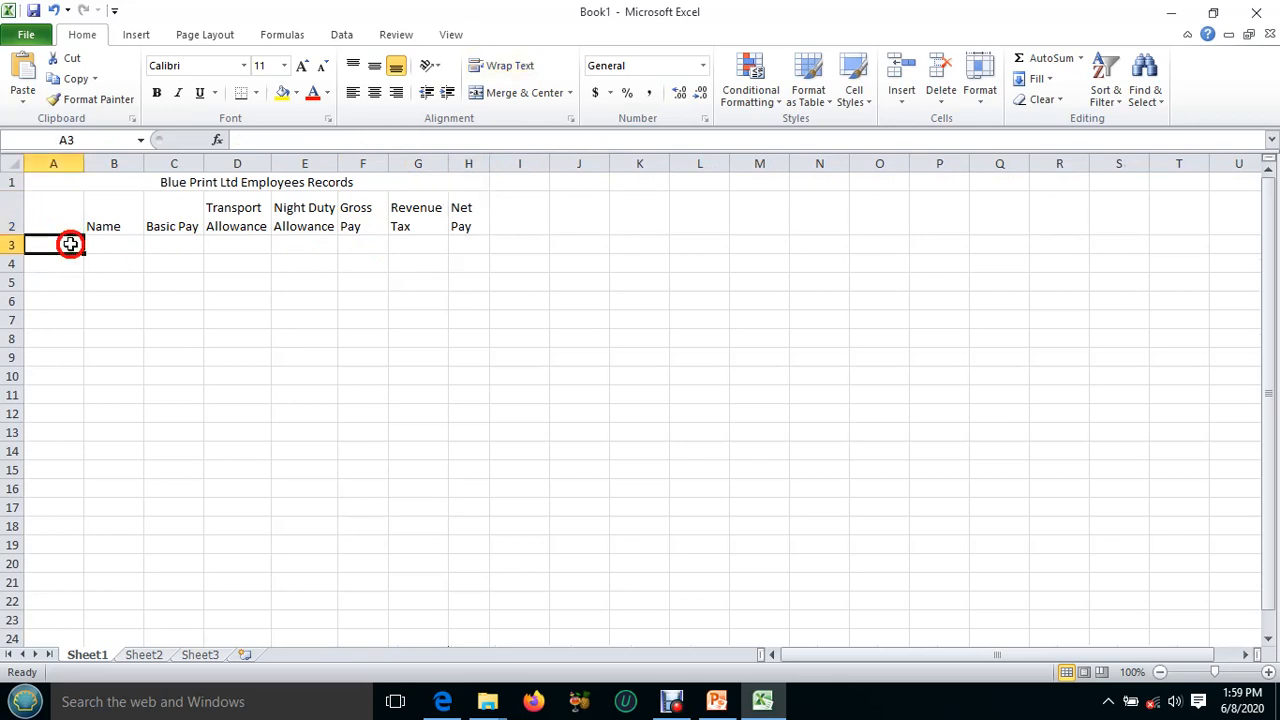
pyautogui.moveTo(82, 165); pyautogui.dragTo(69, 166)
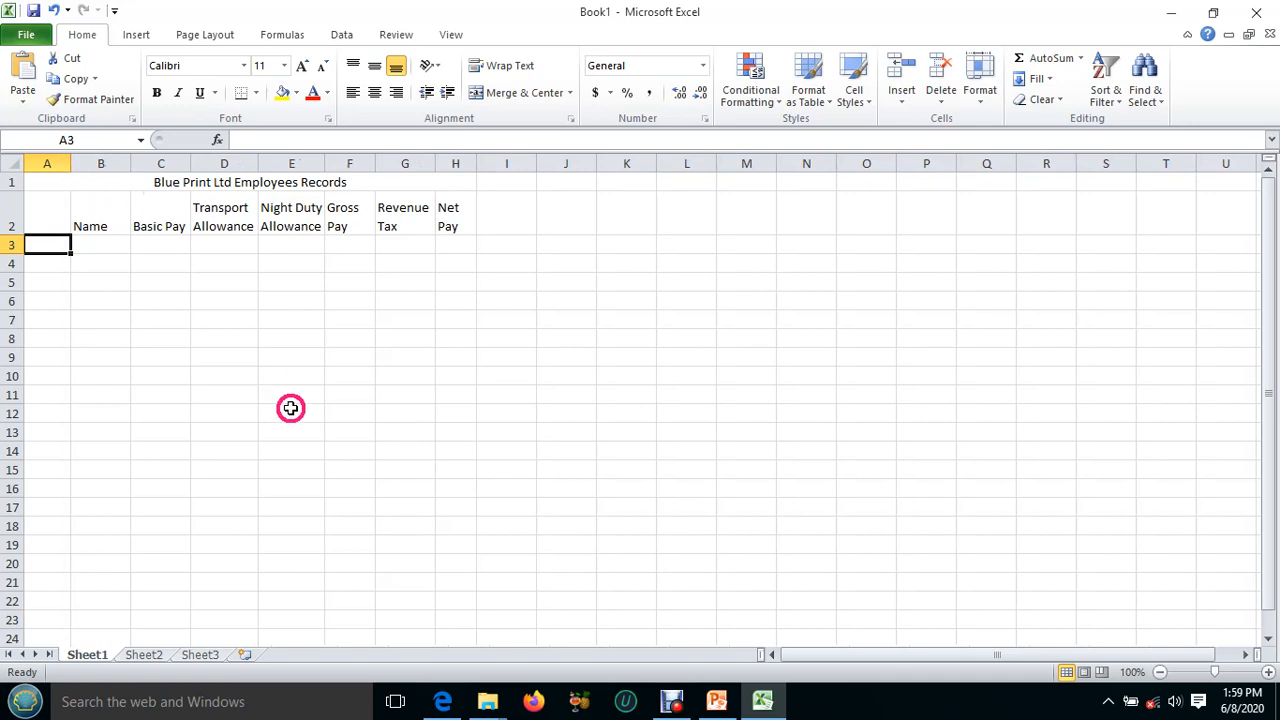
# Fill rows 3 to 8 with the PDF's employee numbers, names, basic pay and allowances, and put "Revenue tax=" in B11 with 10% in D11.
pyautogui.click(760, 702)
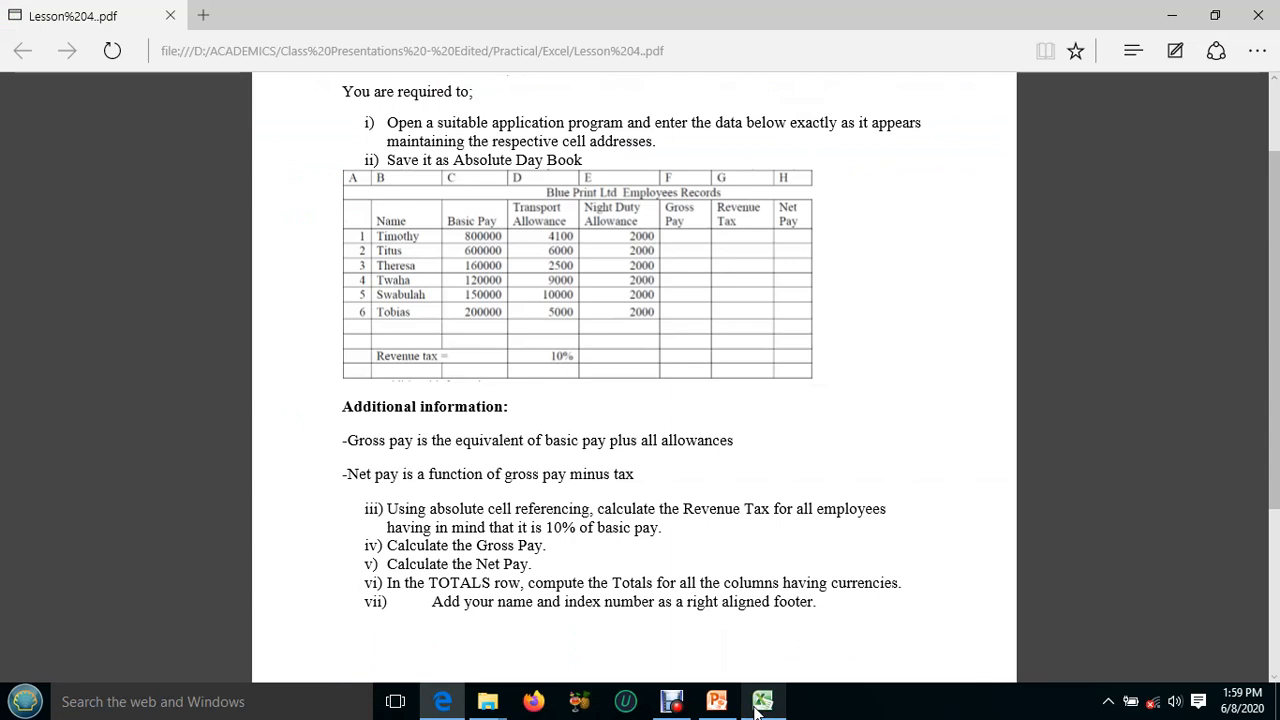
pyautogui.click(757, 703)
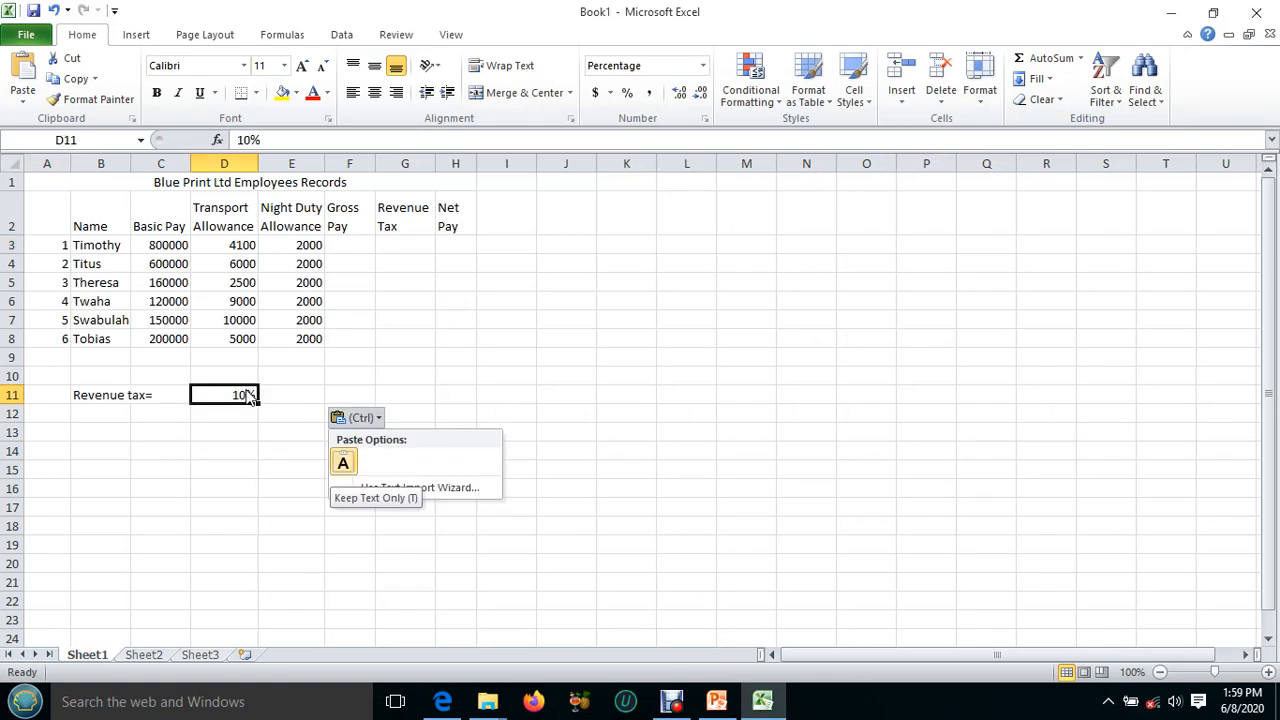
pyautogui.click(229, 343)
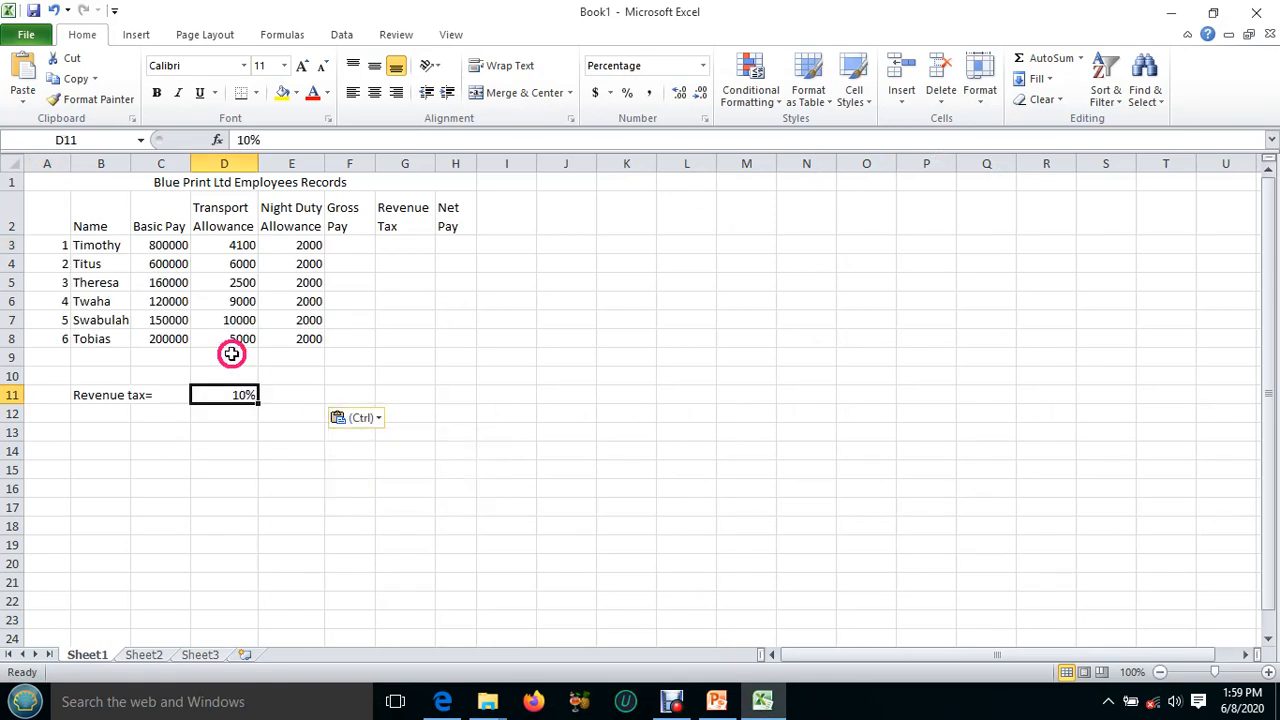
# Review the pay and allowance figures, and read the exercise PDF's instructions for revenue tax, gross pay, net pay and totals.
pyautogui.click(186, 340)
pyautogui.click(242, 340)
pyautogui.click(297, 338)
pyautogui.click(297, 320)
pyautogui.click(349, 283)
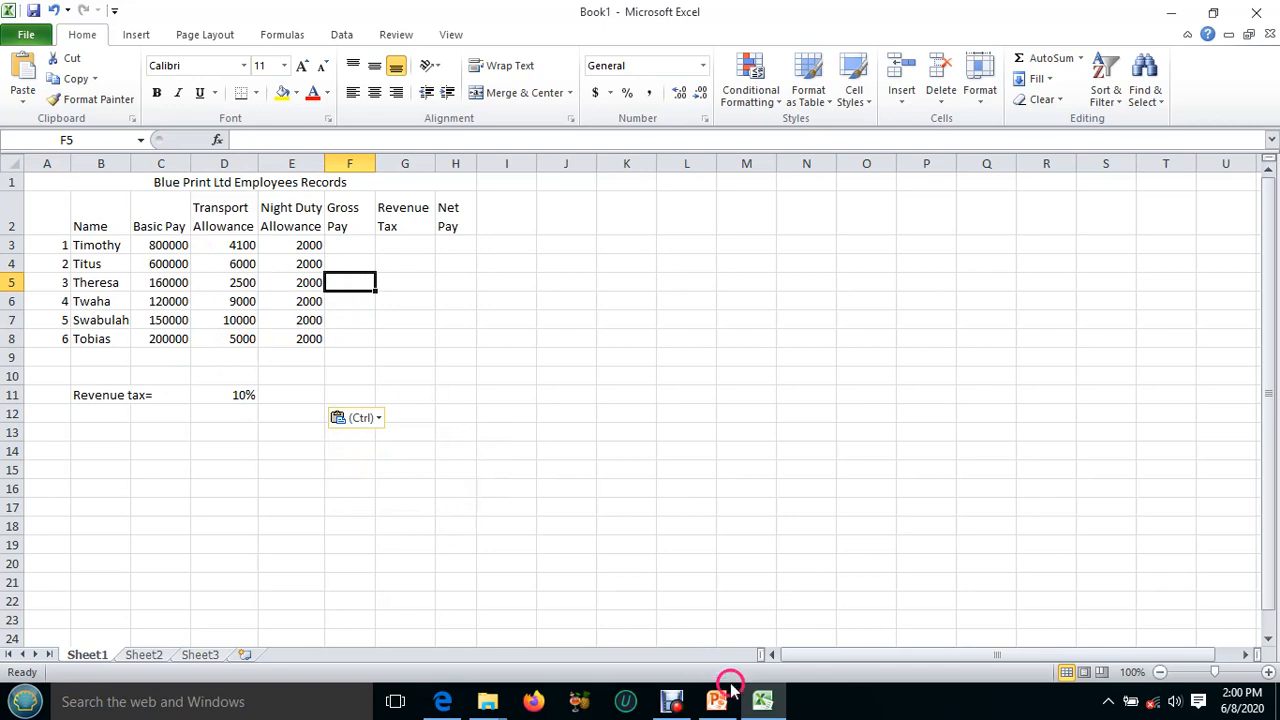
pyautogui.click(764, 702)
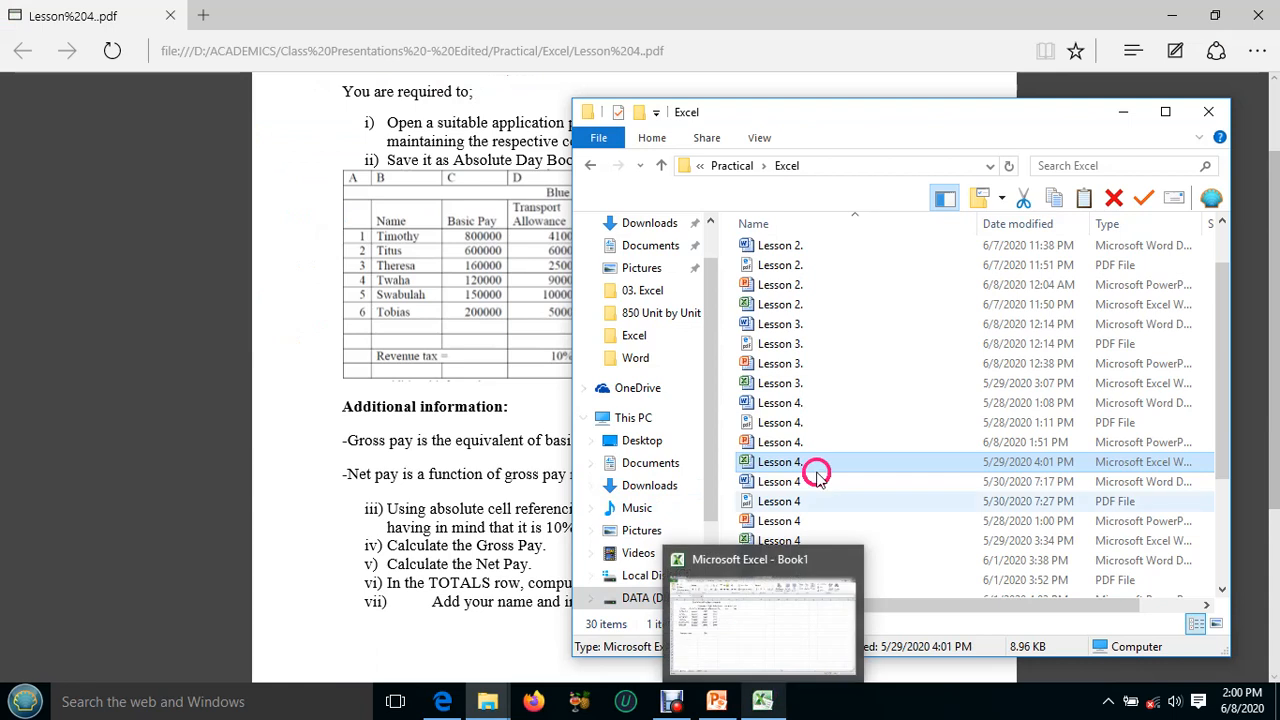
pyautogui.click(697, 22)
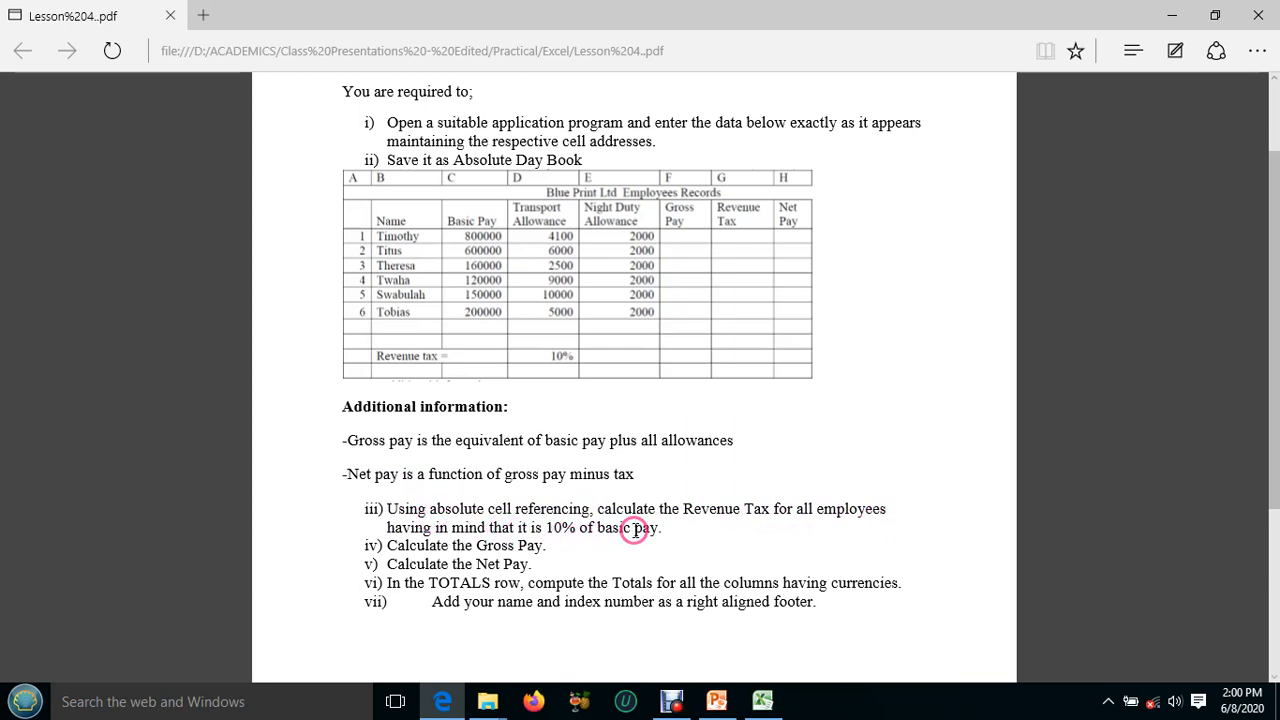
pyautogui.click(762, 700)
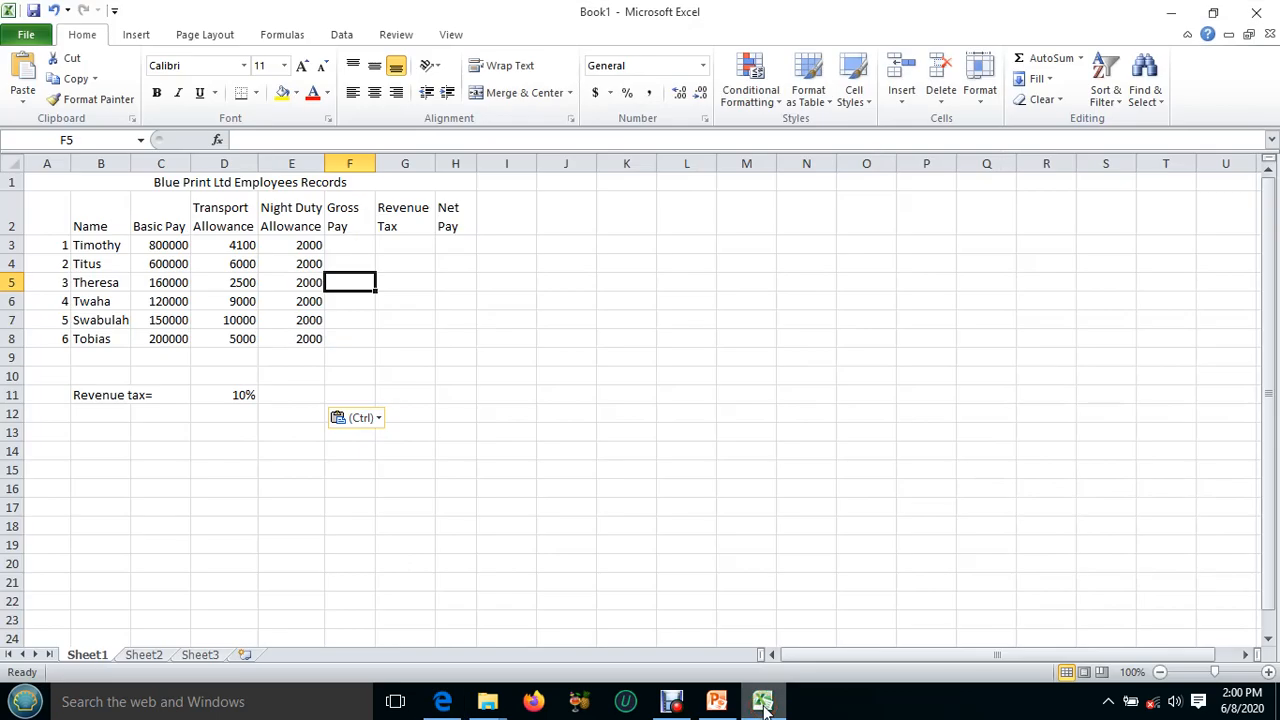
pyautogui.click(762, 702)
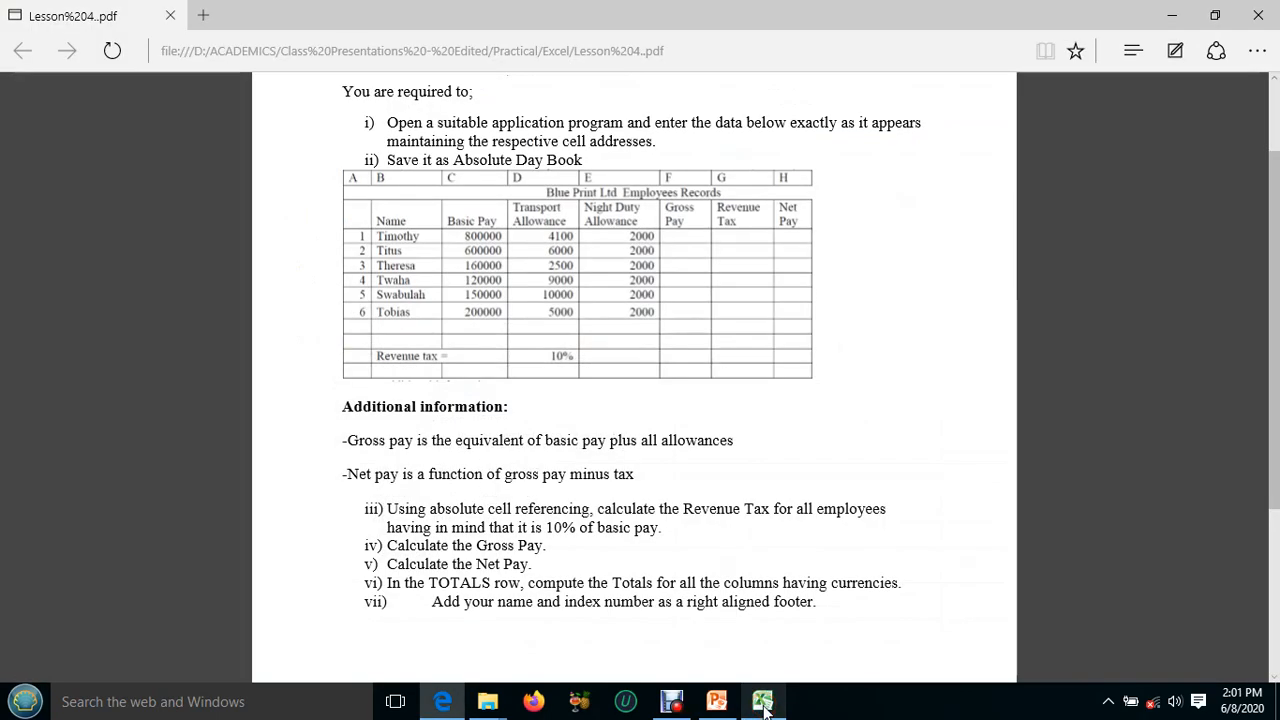
pyautogui.click(762, 702)
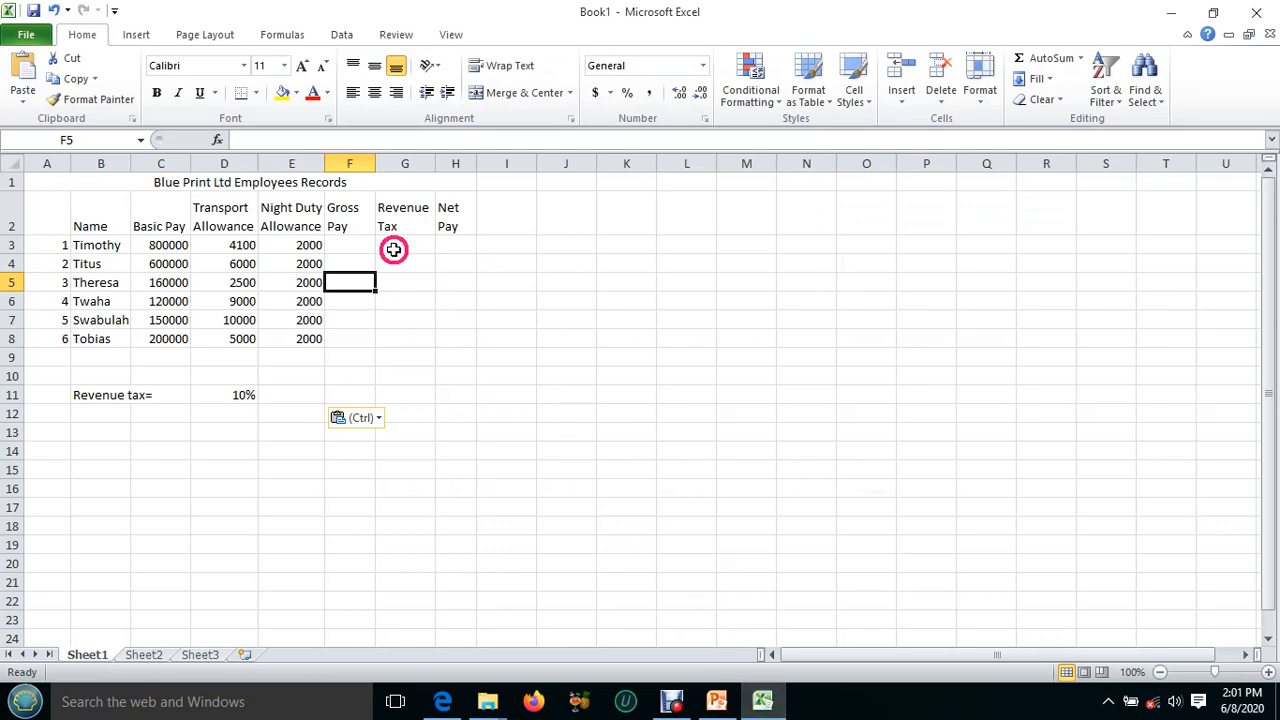
# Calculate gross pay in F3 with the formula =C3+D3+E3 and fill it down to F8.
pyautogui.click(397, 243)
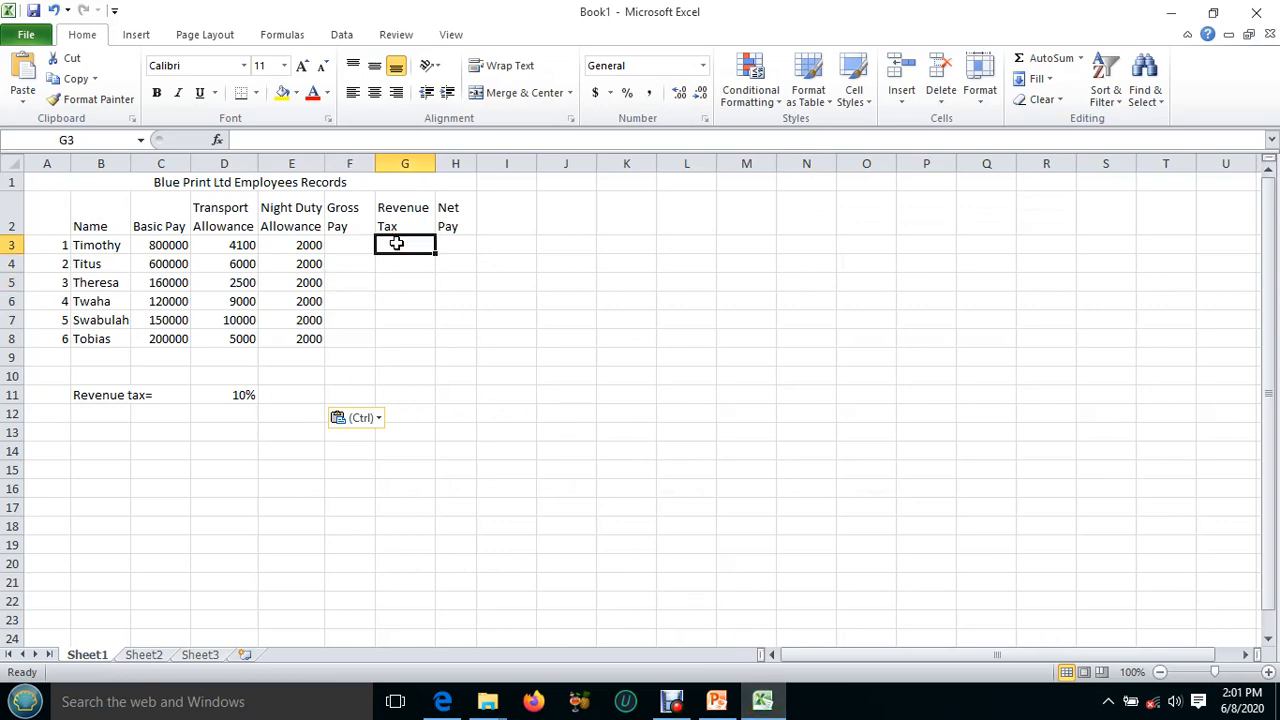
pyautogui.click(341, 244)
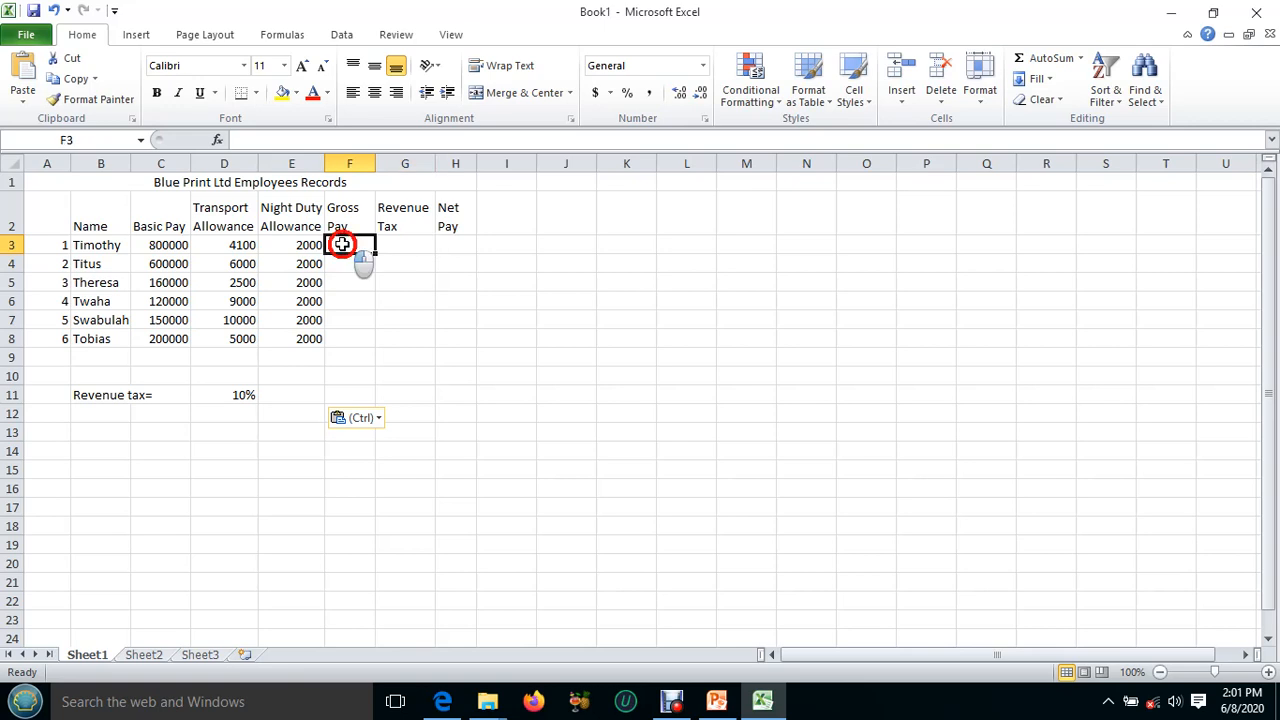
pyautogui.click(762, 705)
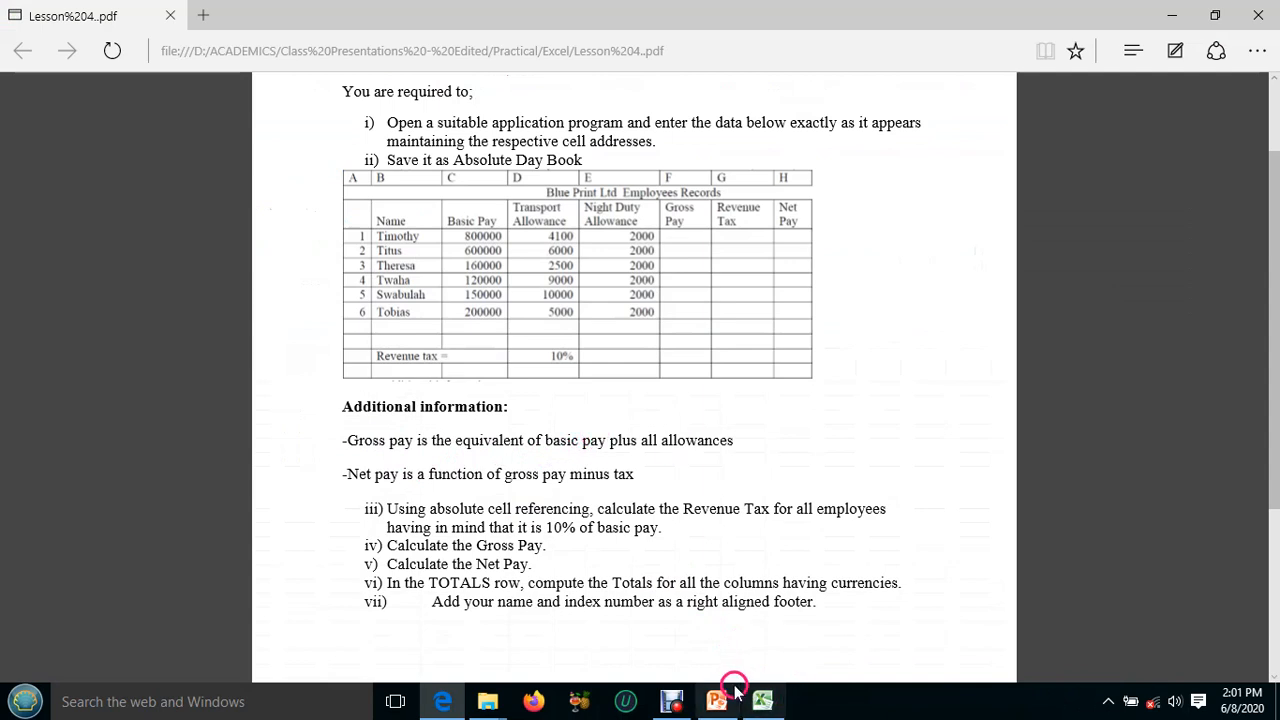
pyautogui.click(762, 700)
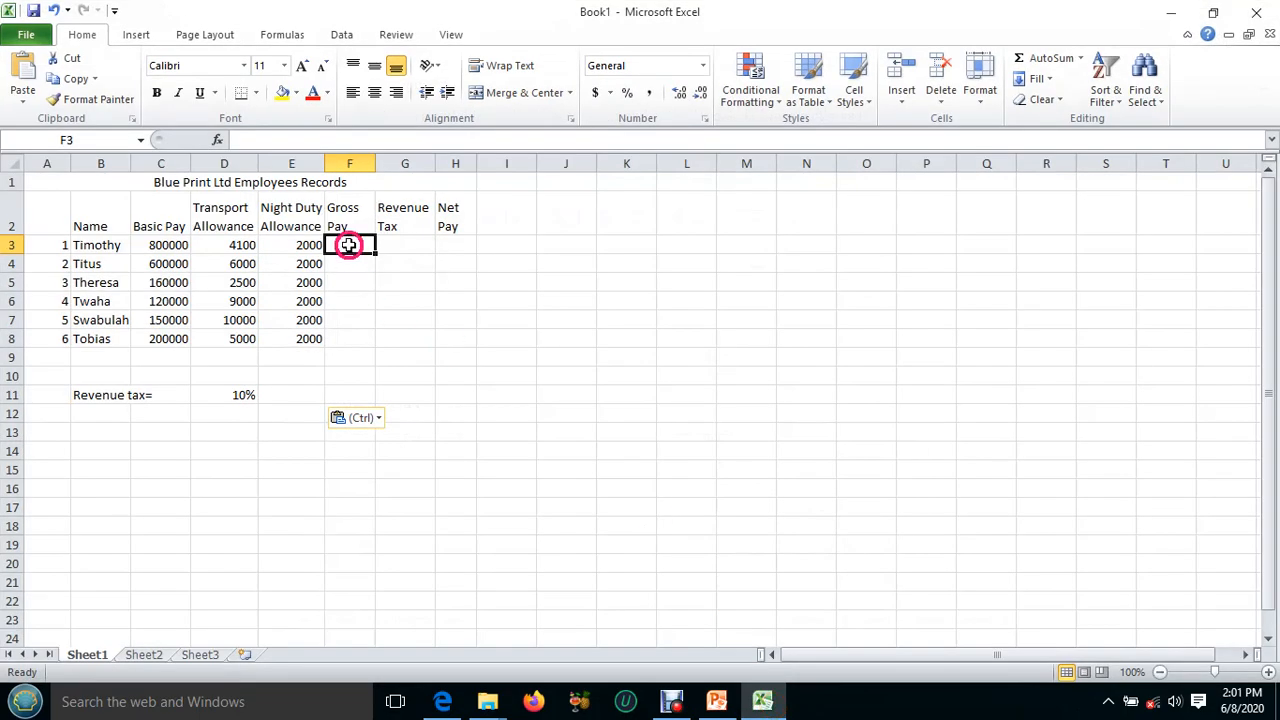
pyautogui.write('=')
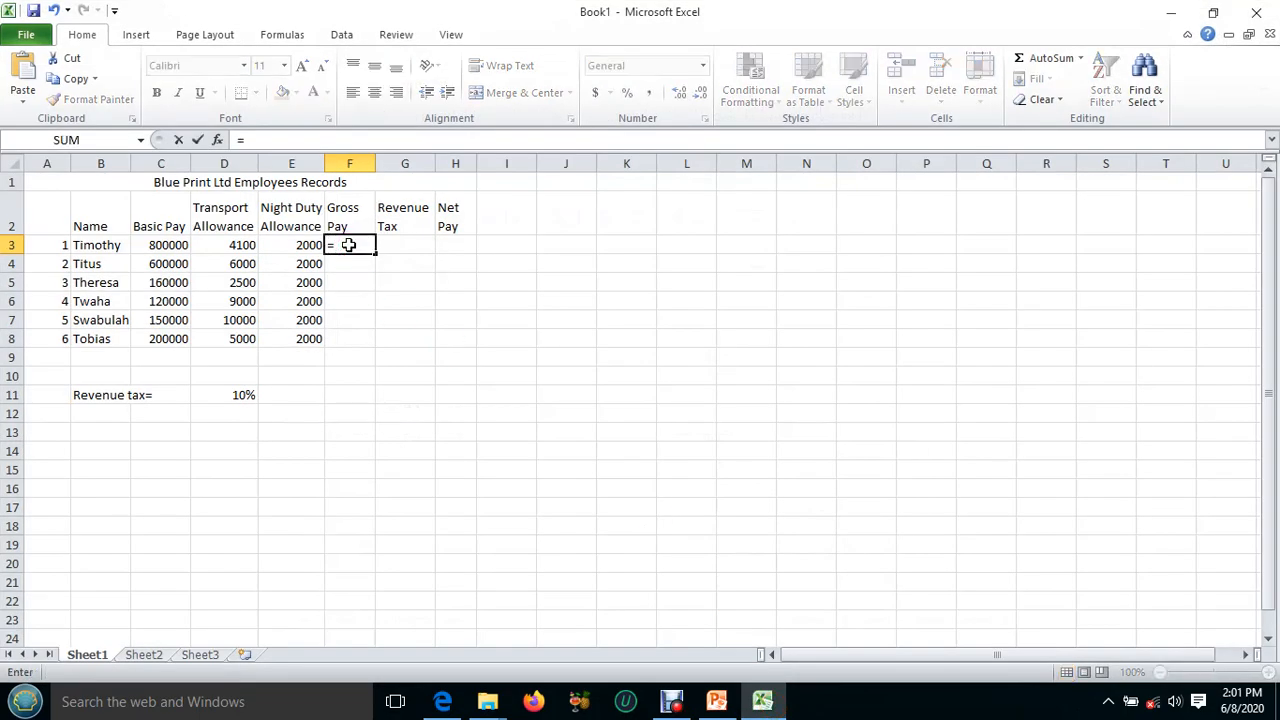
pyautogui.click(161, 245)
pyautogui.click(216, 245)
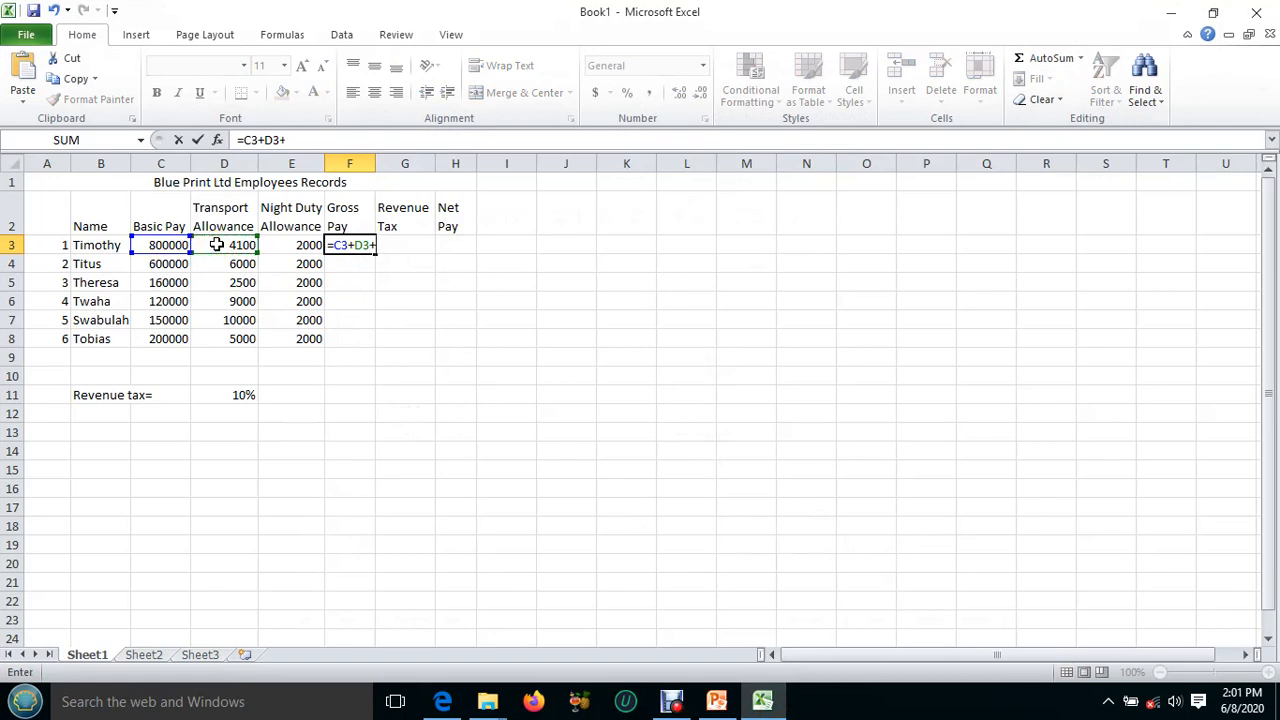
pyautogui.click(302, 247)
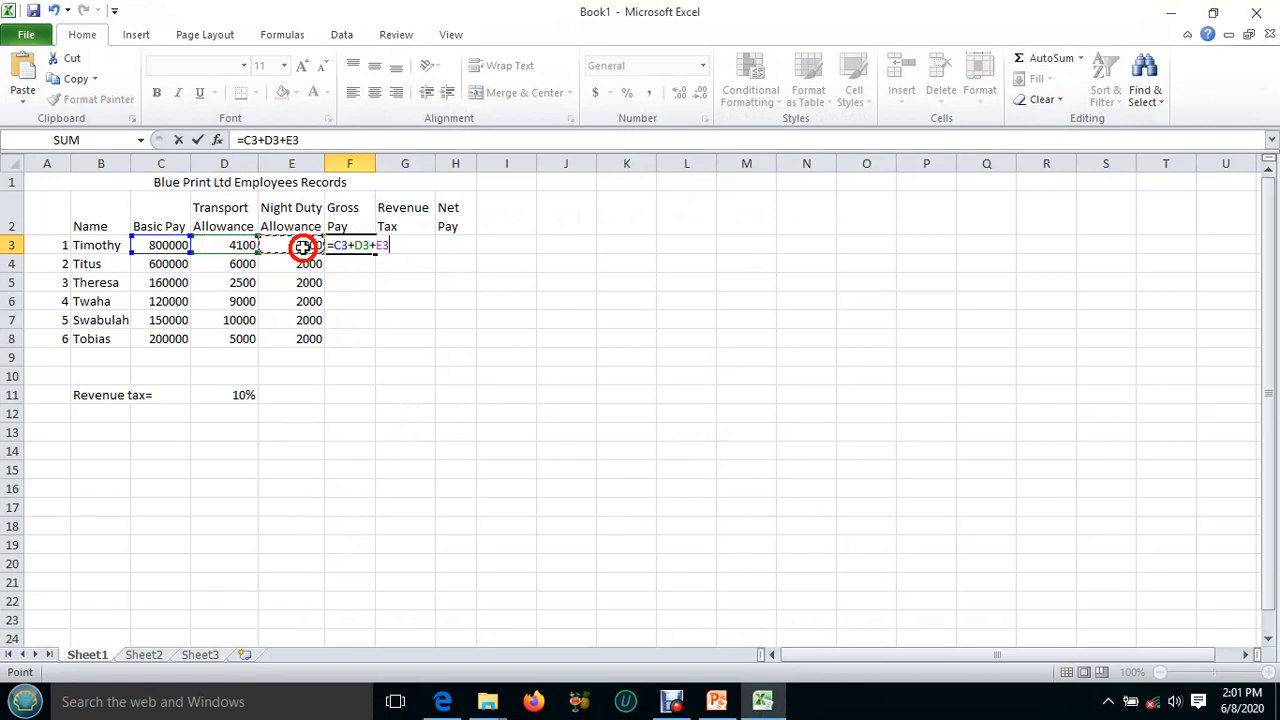
pyautogui.press('Return')
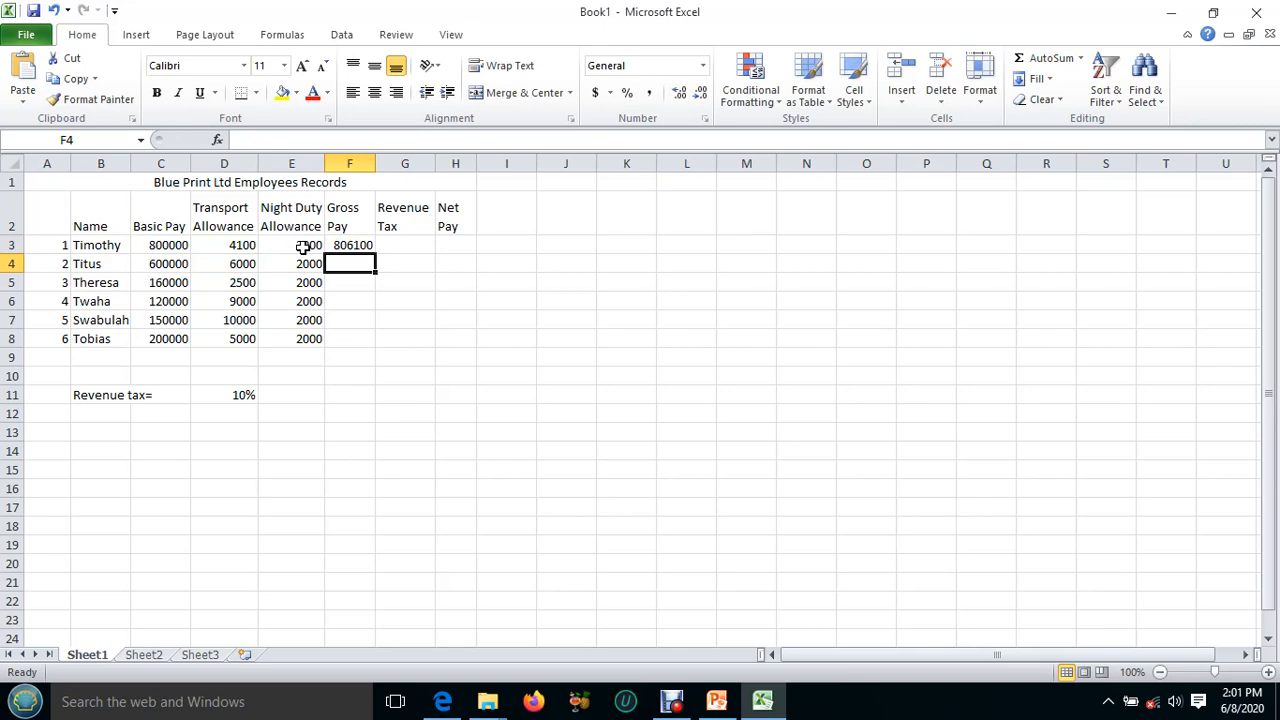
pyautogui.click(340, 247)
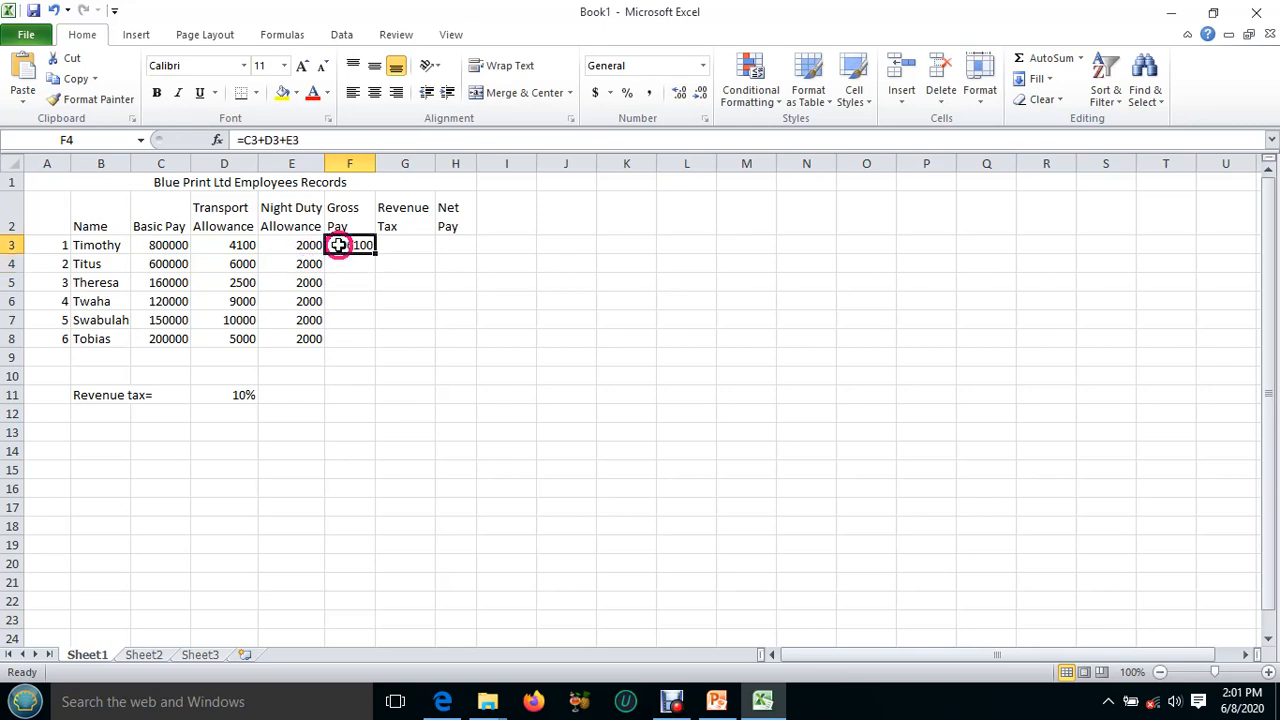
pyautogui.moveTo(375, 254); pyautogui.dragTo(371, 340)
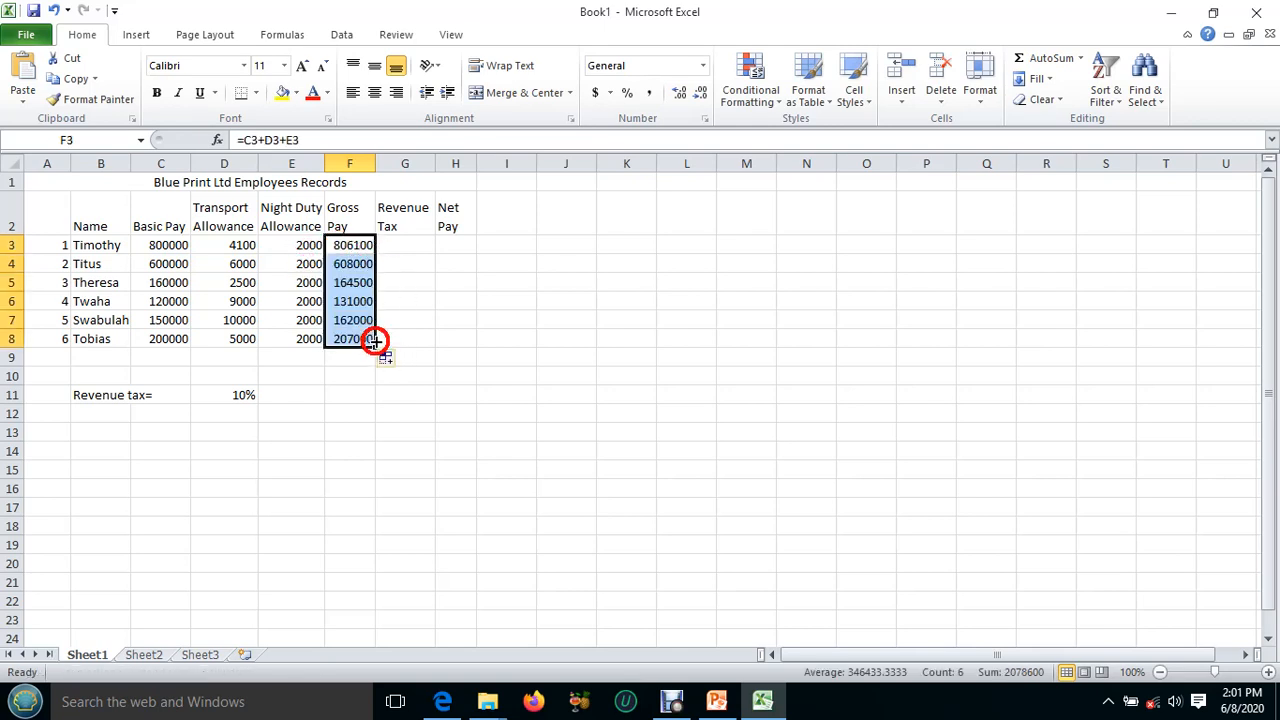
# Recheck the revenue tax task in the exercise PDF and enter the formula =D11*C3 in cell G3.
pyautogui.click(395, 245)
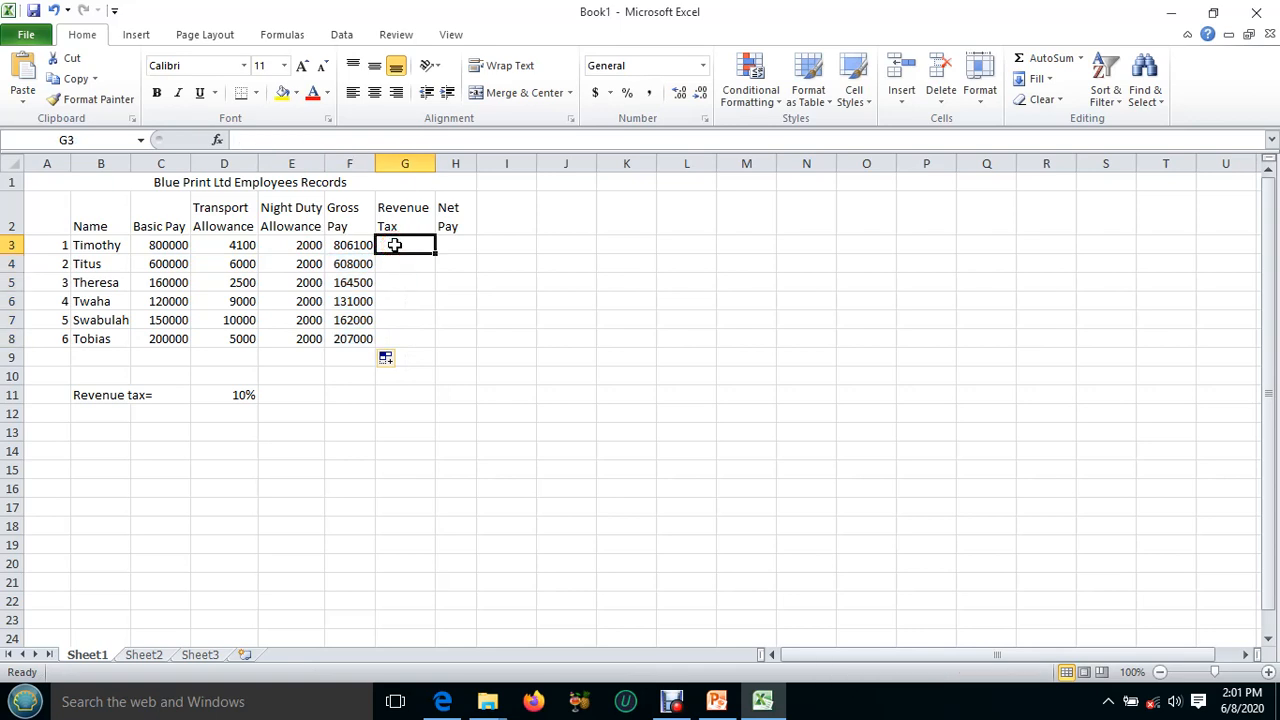
pyautogui.click(764, 703)
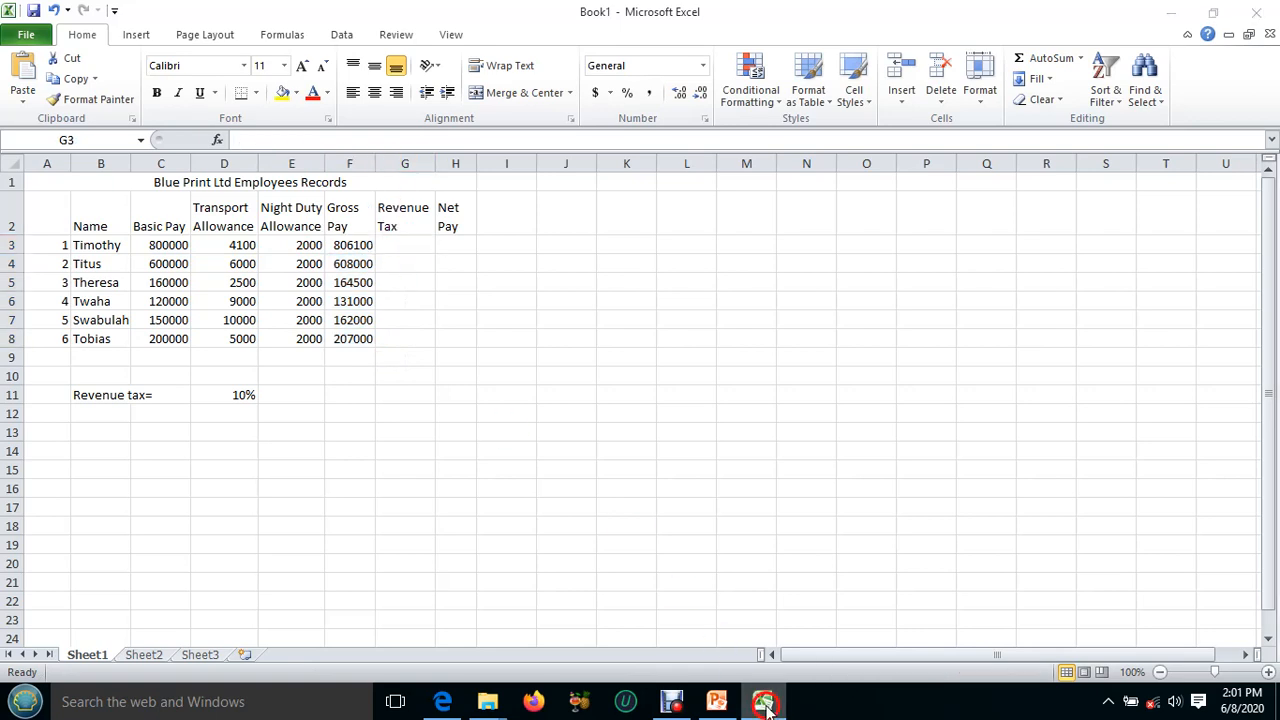
pyautogui.click(764, 703)
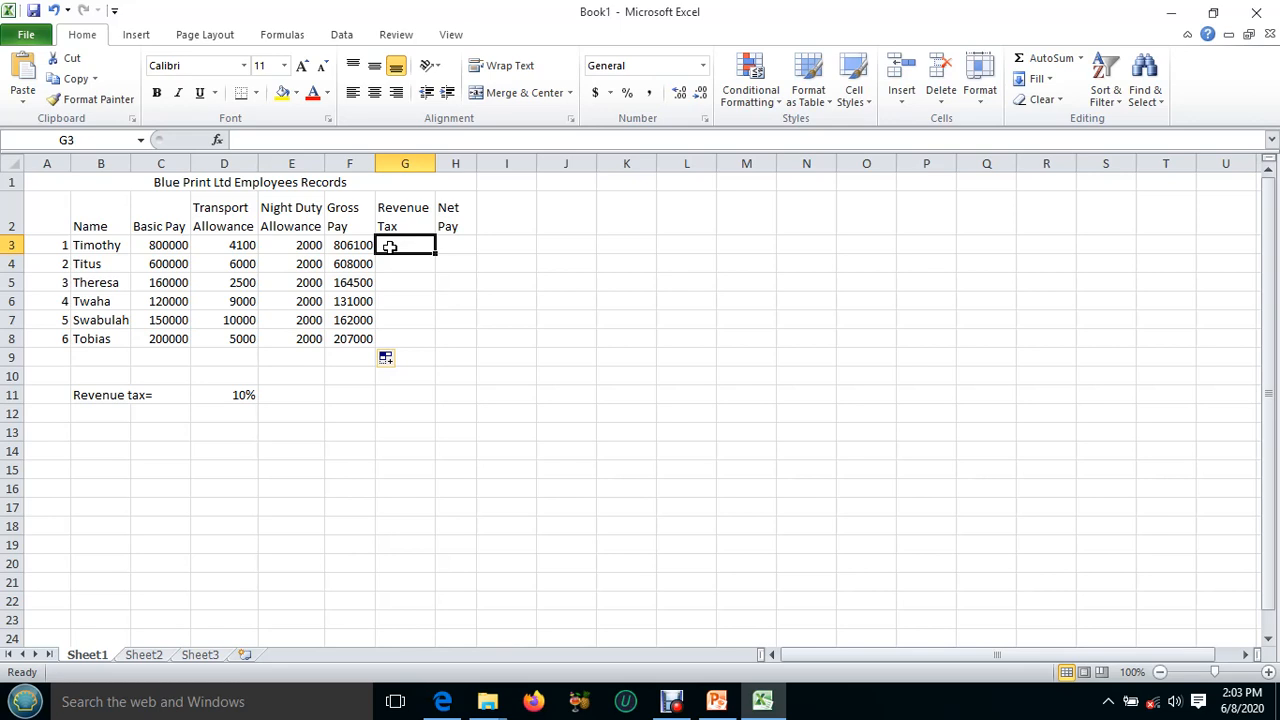
pyautogui.write('=')
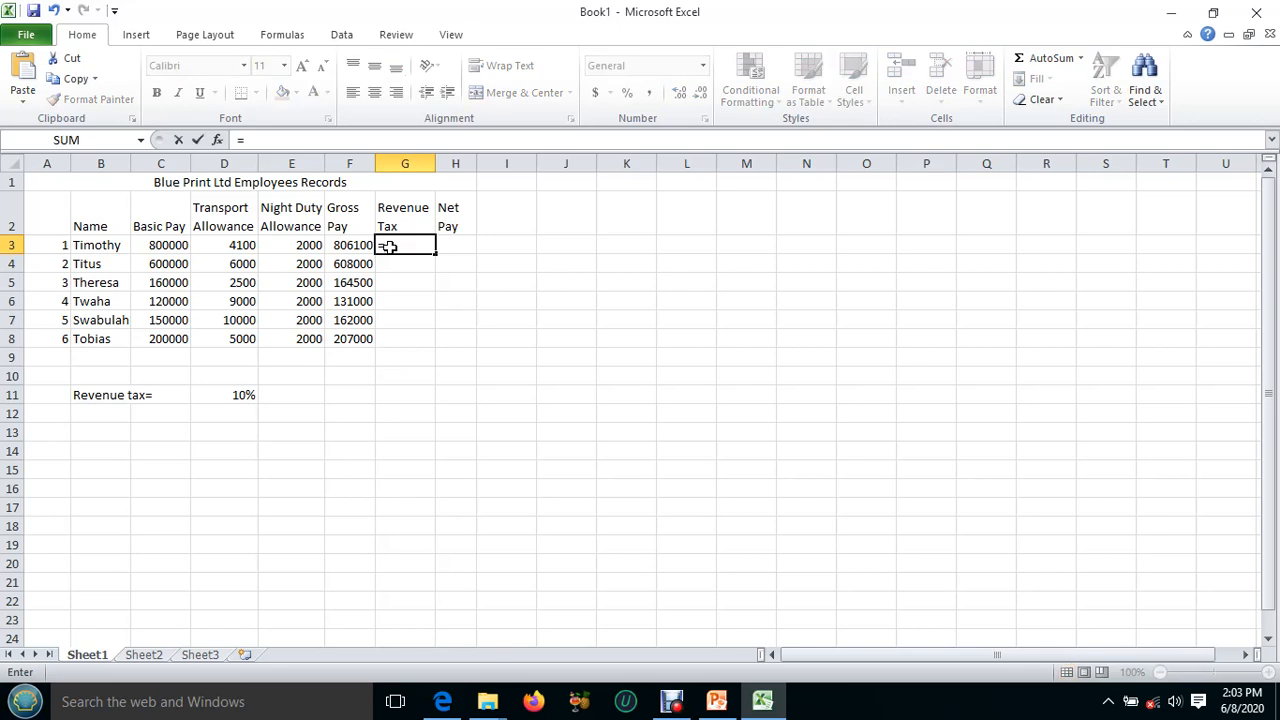
pyautogui.click(230, 395)
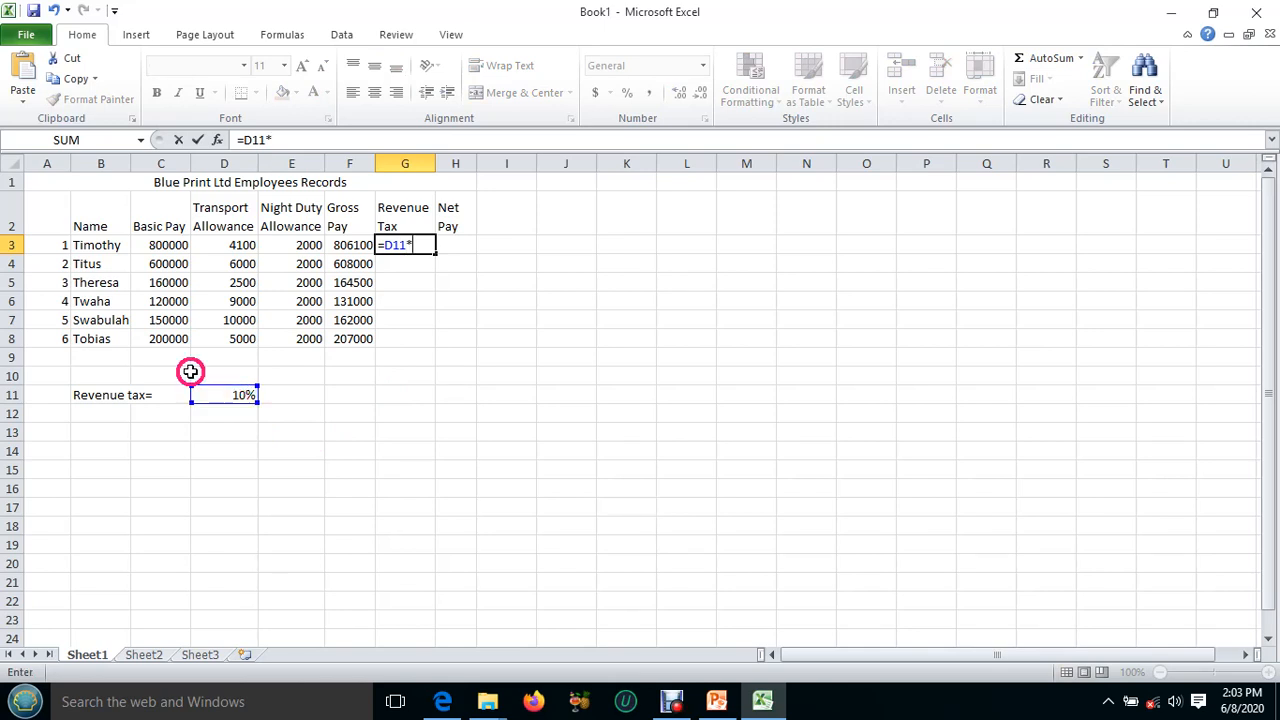
pyautogui.click(160, 245)
pyautogui.press('Return')
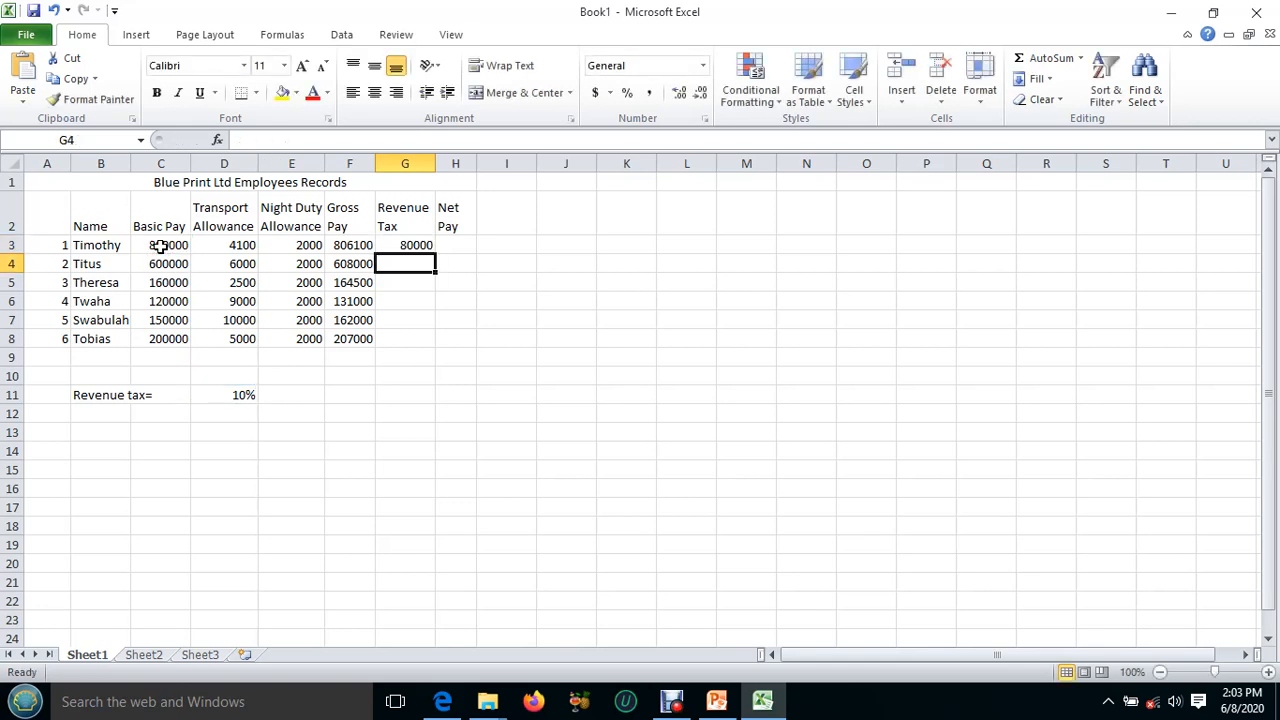
# Try filling the revenue tax formula from G3 down to G8, and examine the cell references in the copied formulas.
pyautogui.click(388, 245)
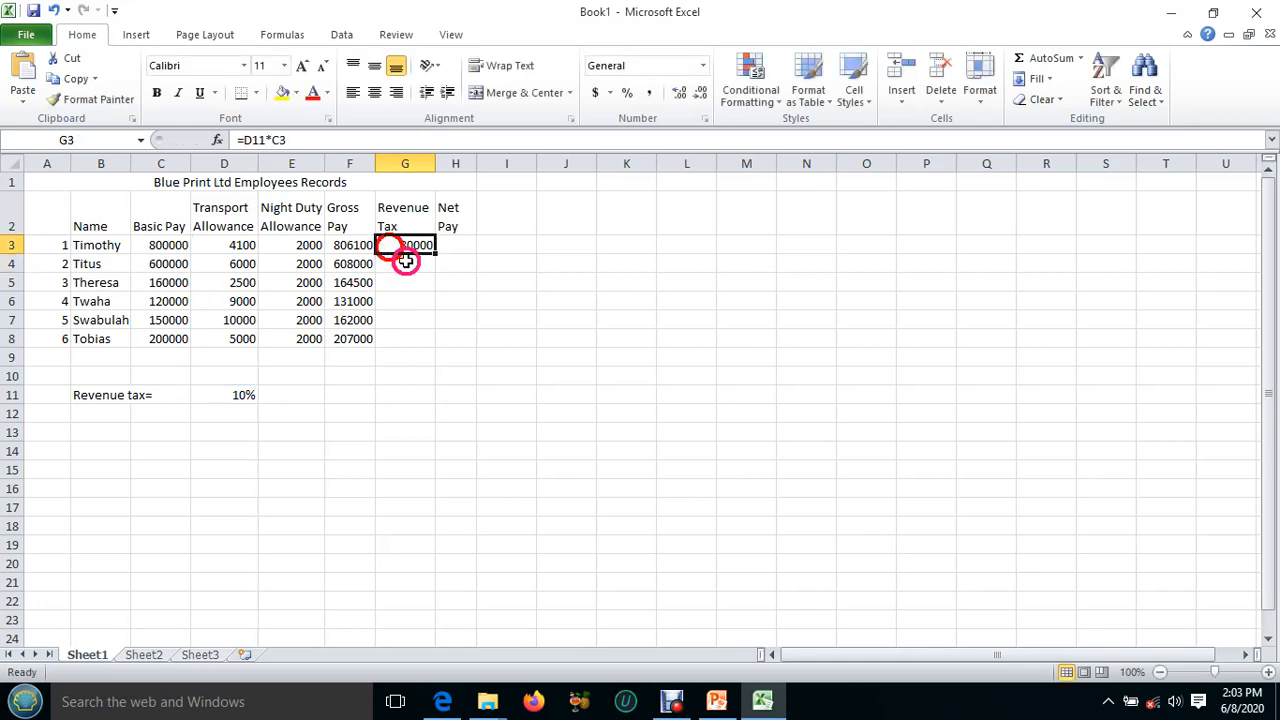
pyautogui.moveTo(434, 253); pyautogui.dragTo(431, 342)
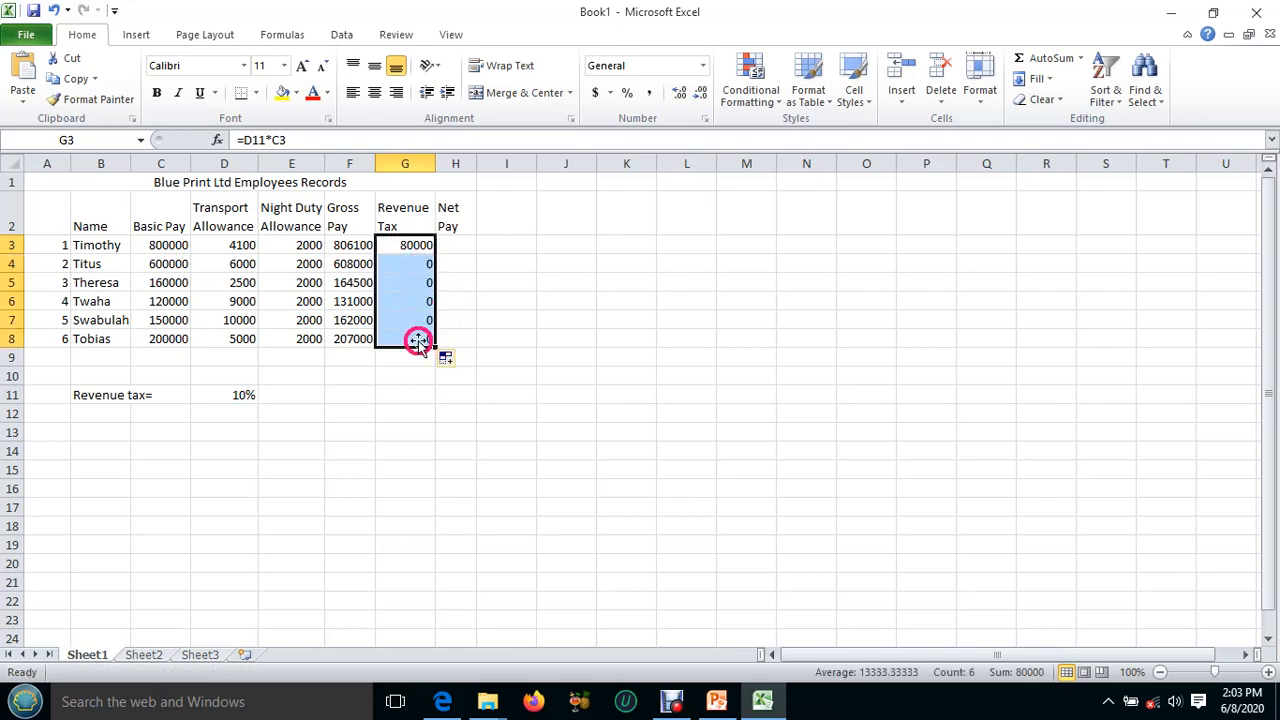
pyautogui.click(413, 248)
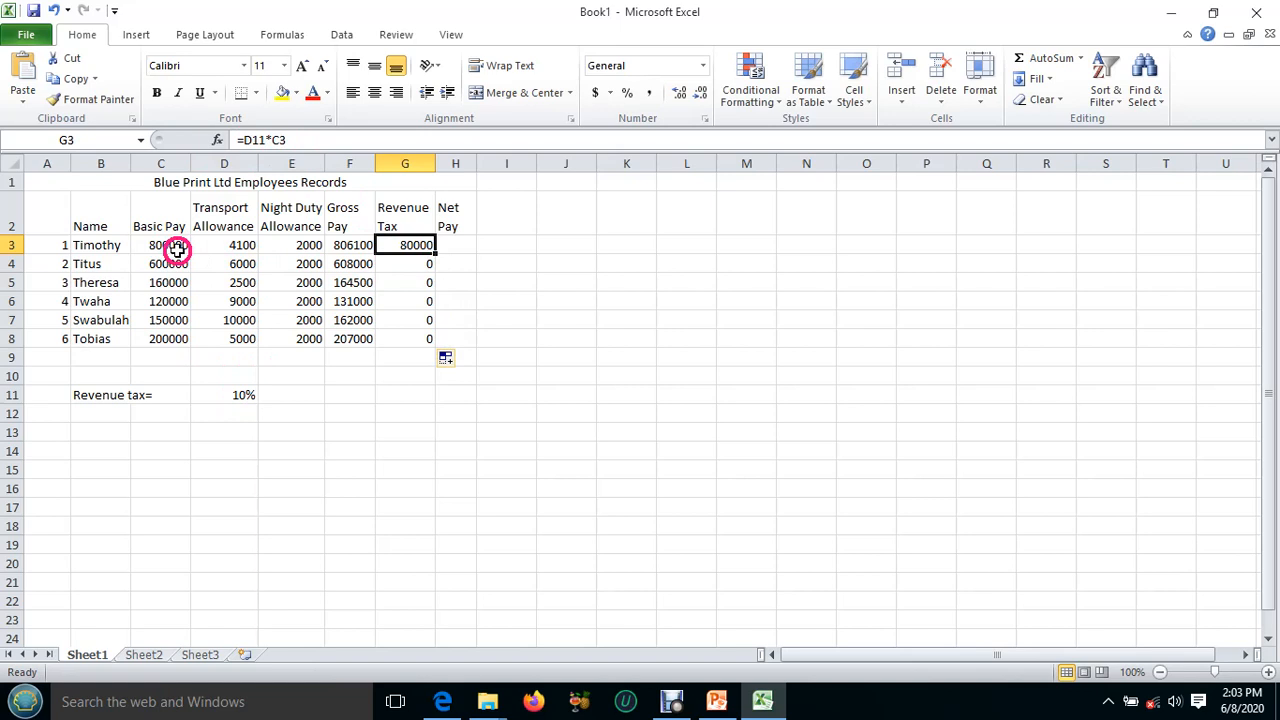
pyautogui.click(407, 265)
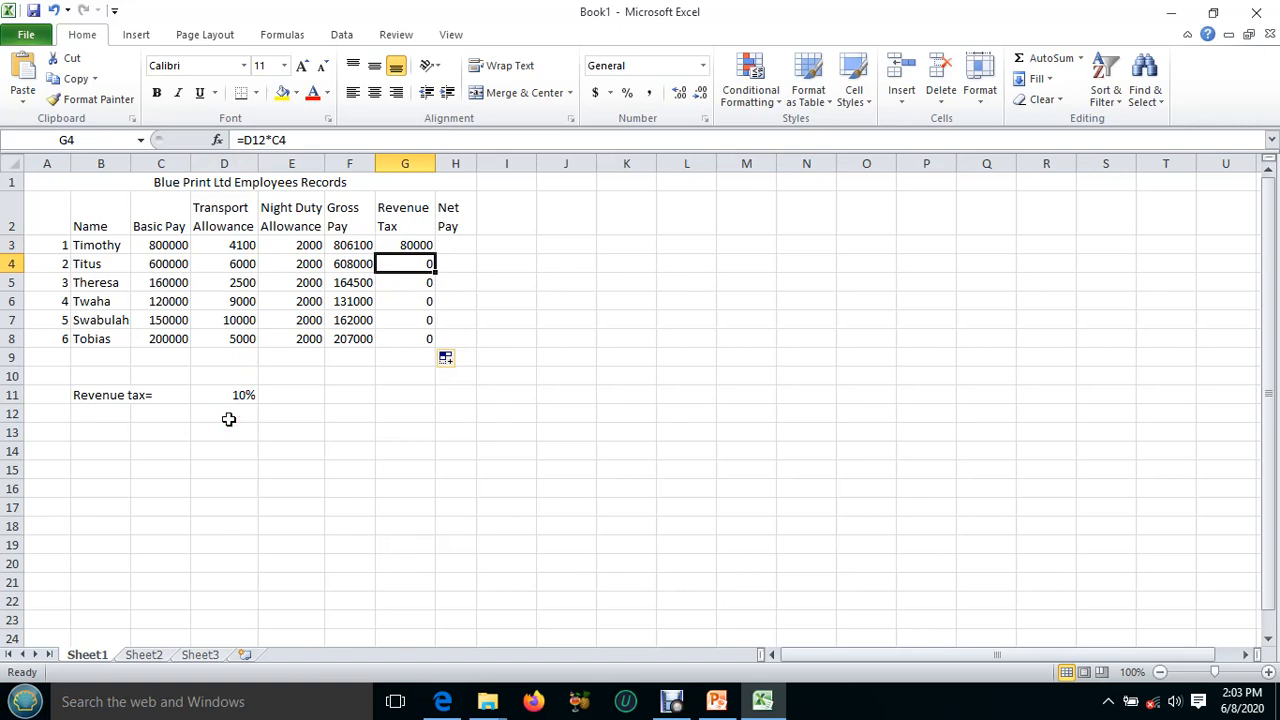
pyautogui.click(420, 281)
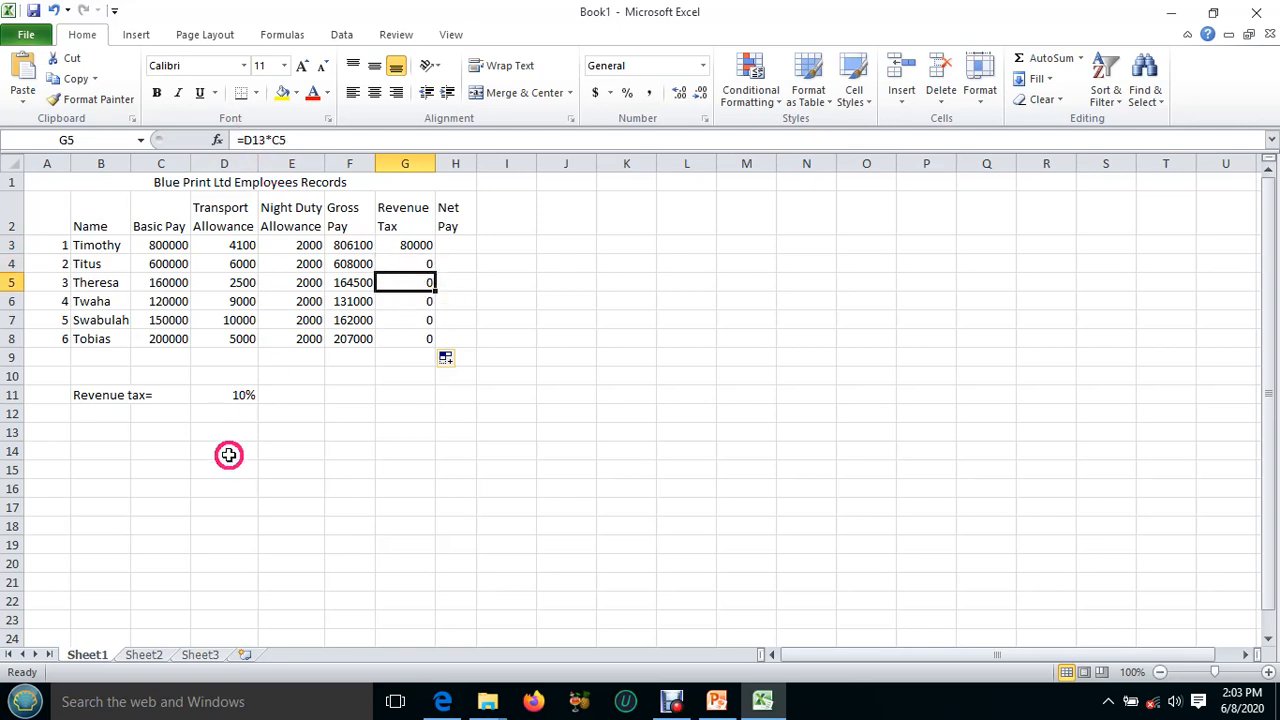
pyautogui.click(414, 262)
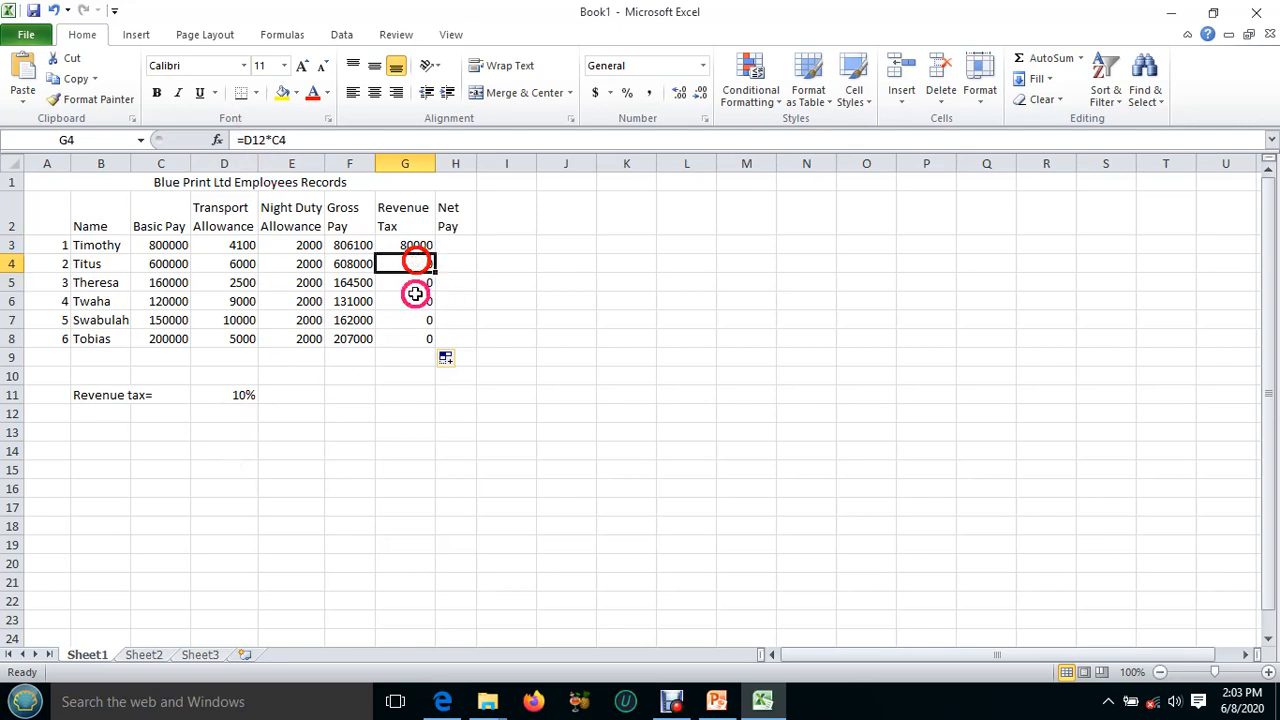
pyautogui.click(407, 284)
pyautogui.click(408, 299)
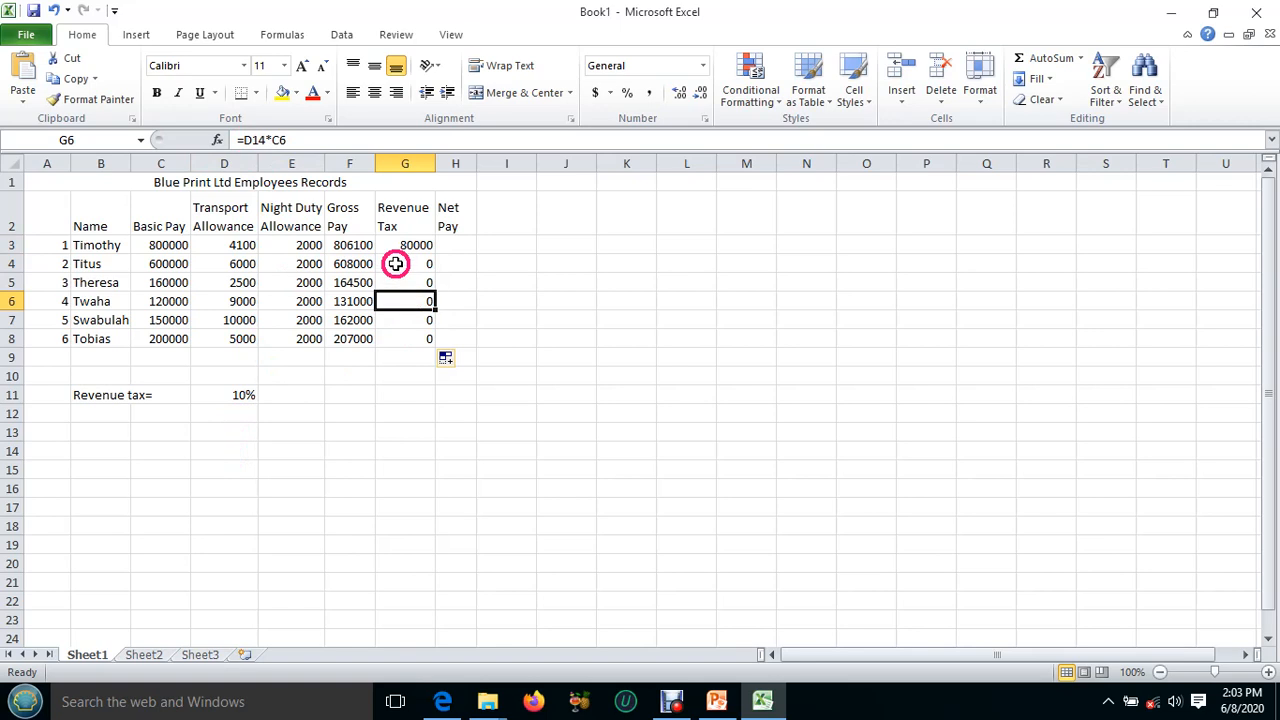
pyautogui.click(399, 266)
pyautogui.click(399, 245)
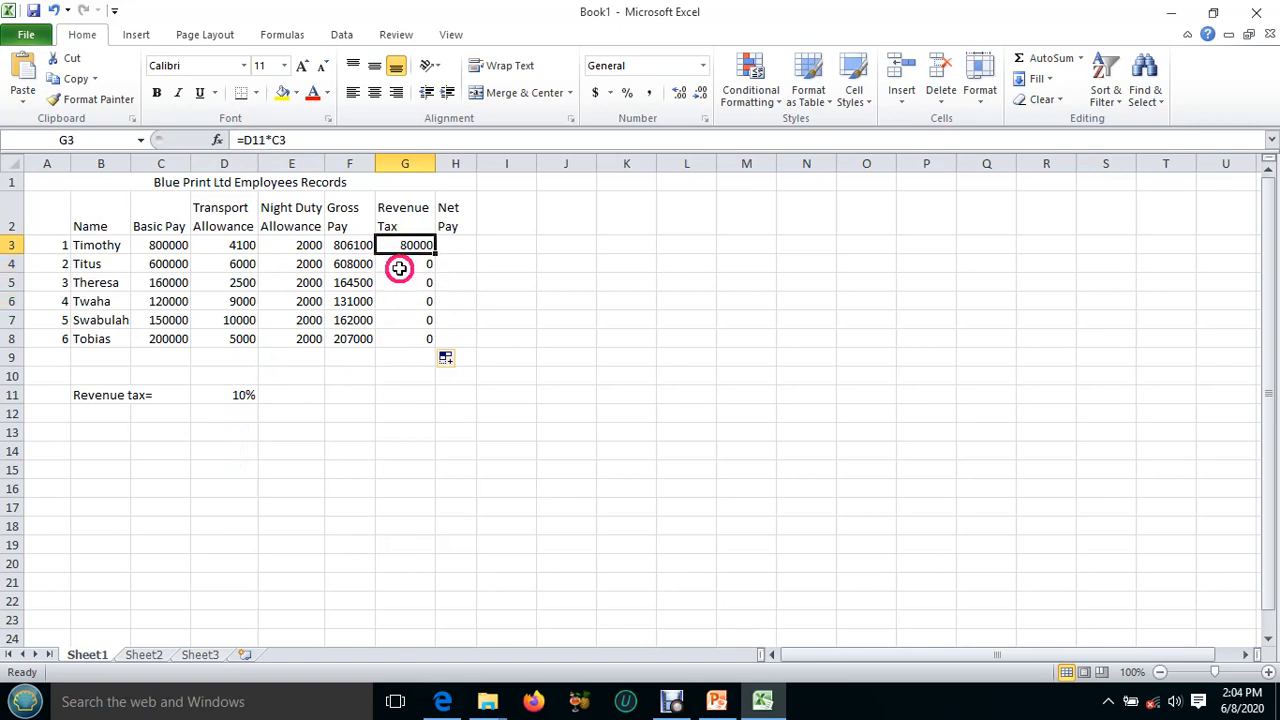
pyautogui.click(395, 264)
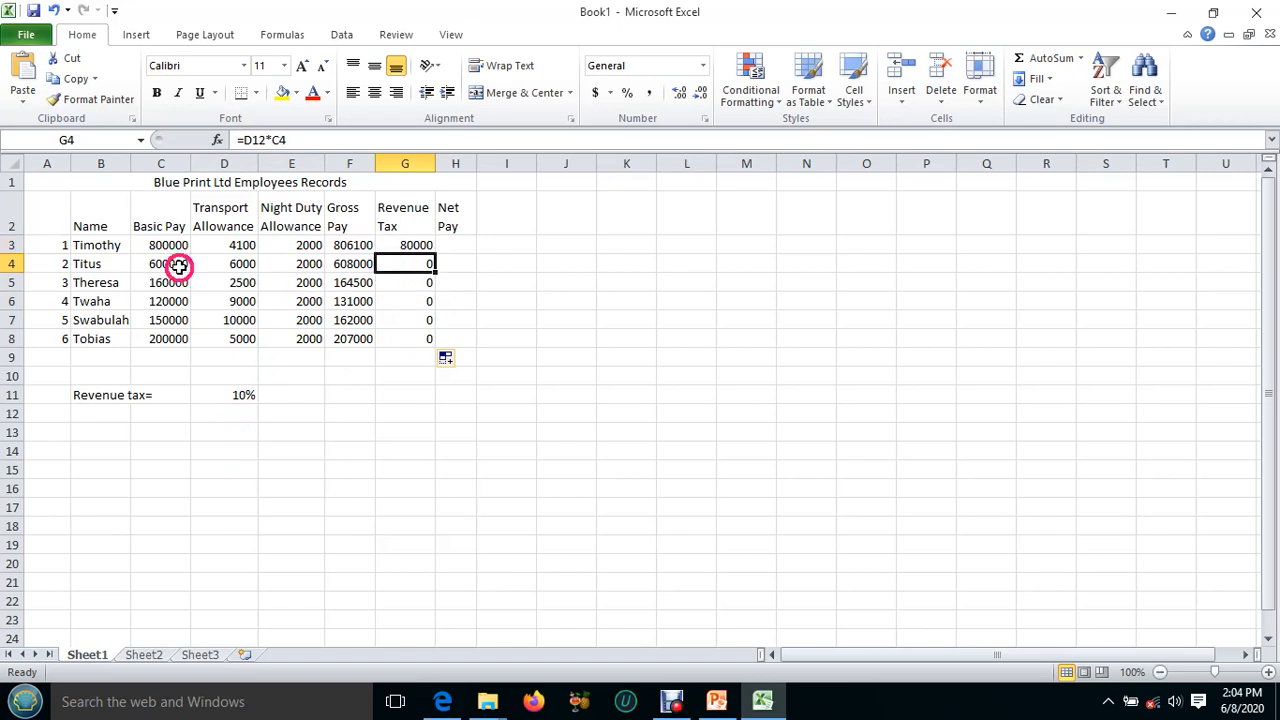
pyautogui.click(398, 283)
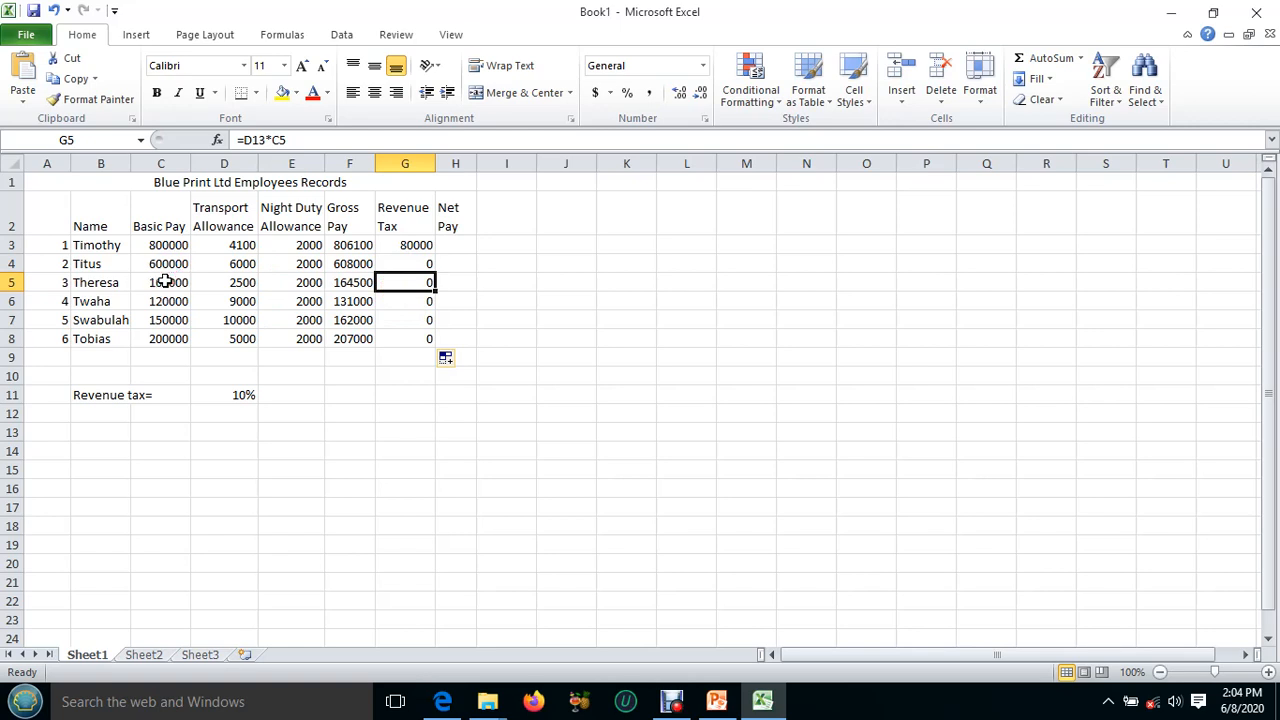
# Replace the revenue tax formula in G3 with =$D$11*C3, fill it down to G8, and check the copied formulas.
pyautogui.click(400, 246)
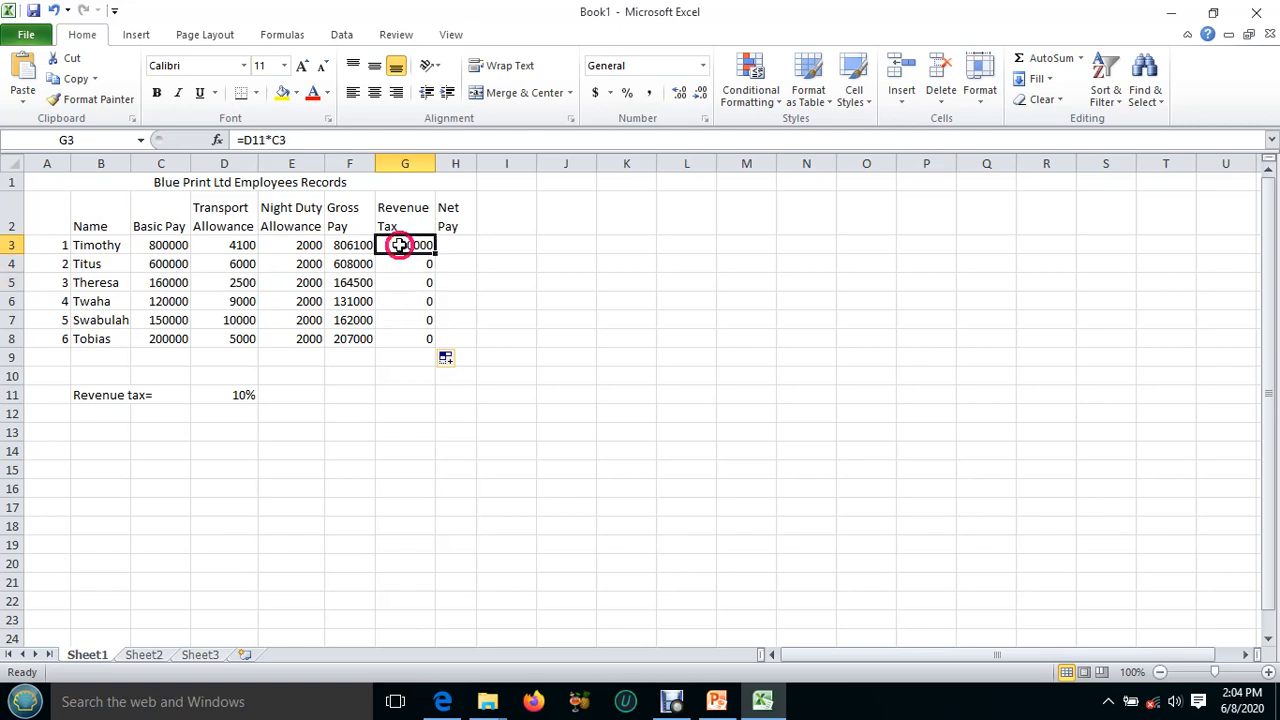
pyautogui.write('=')
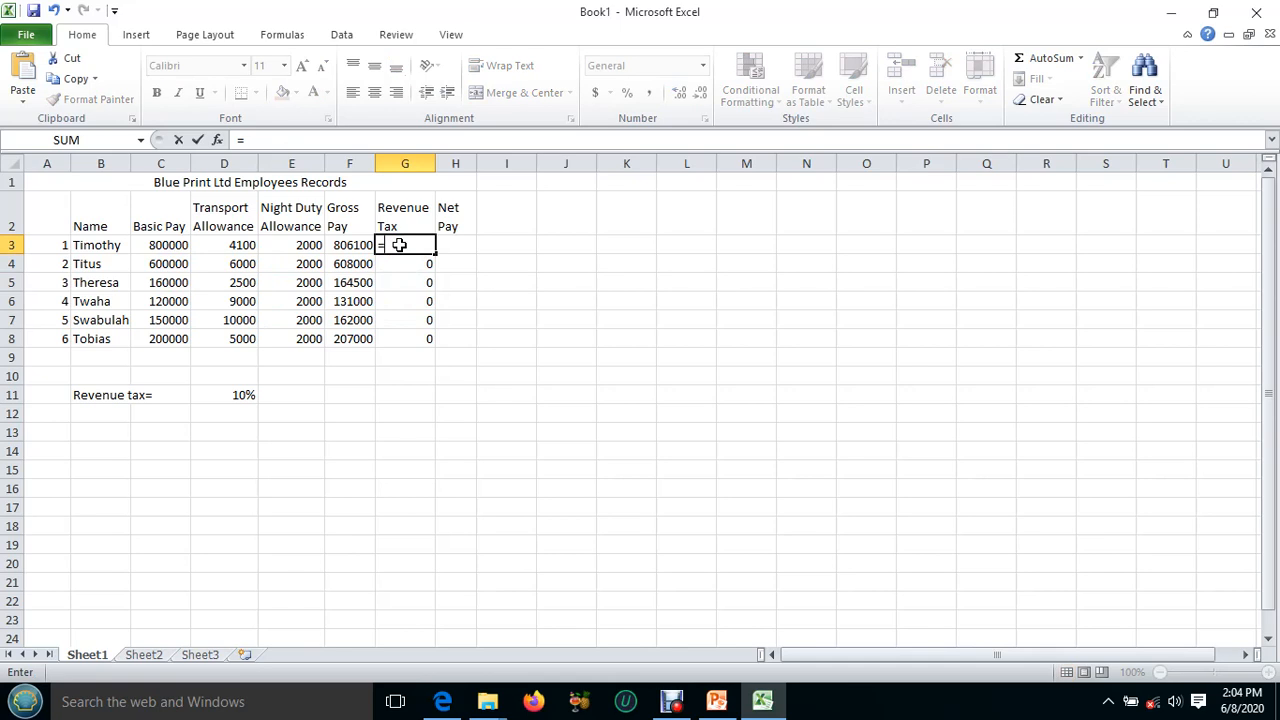
pyautogui.click(235, 394)
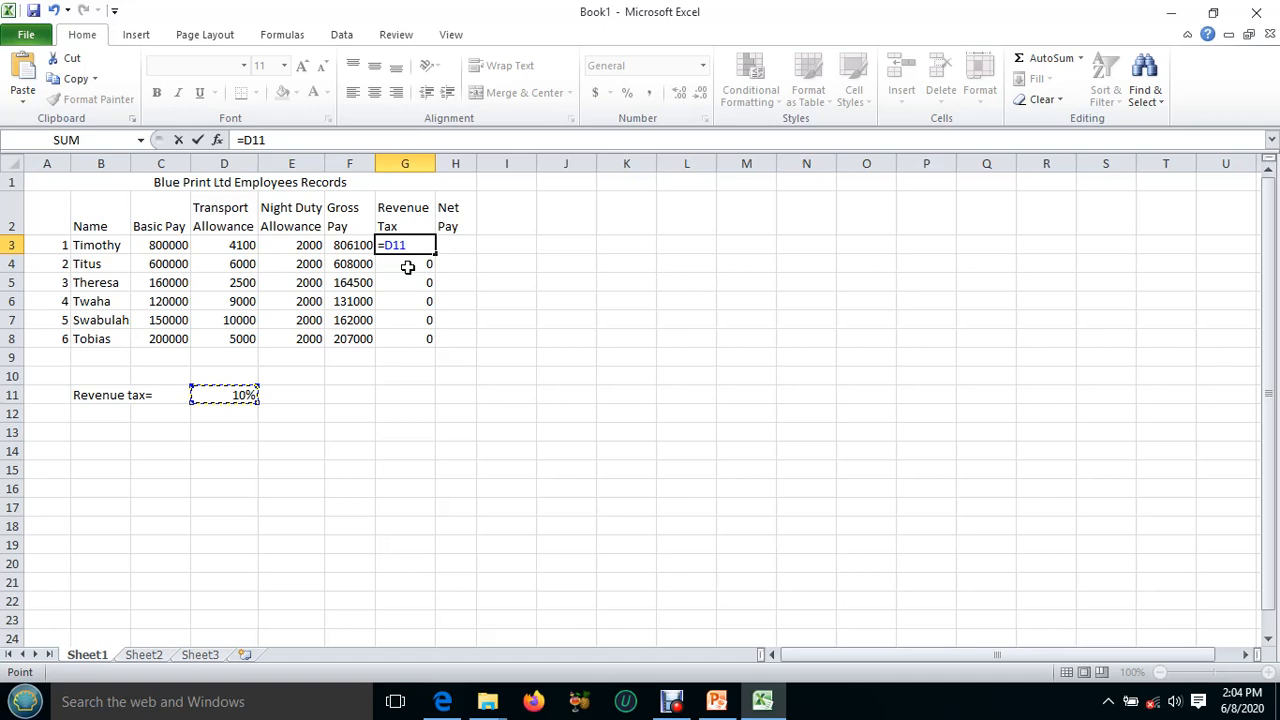
pyautogui.press('F4')
pyautogui.write('*')
pyautogui.click(152, 245)
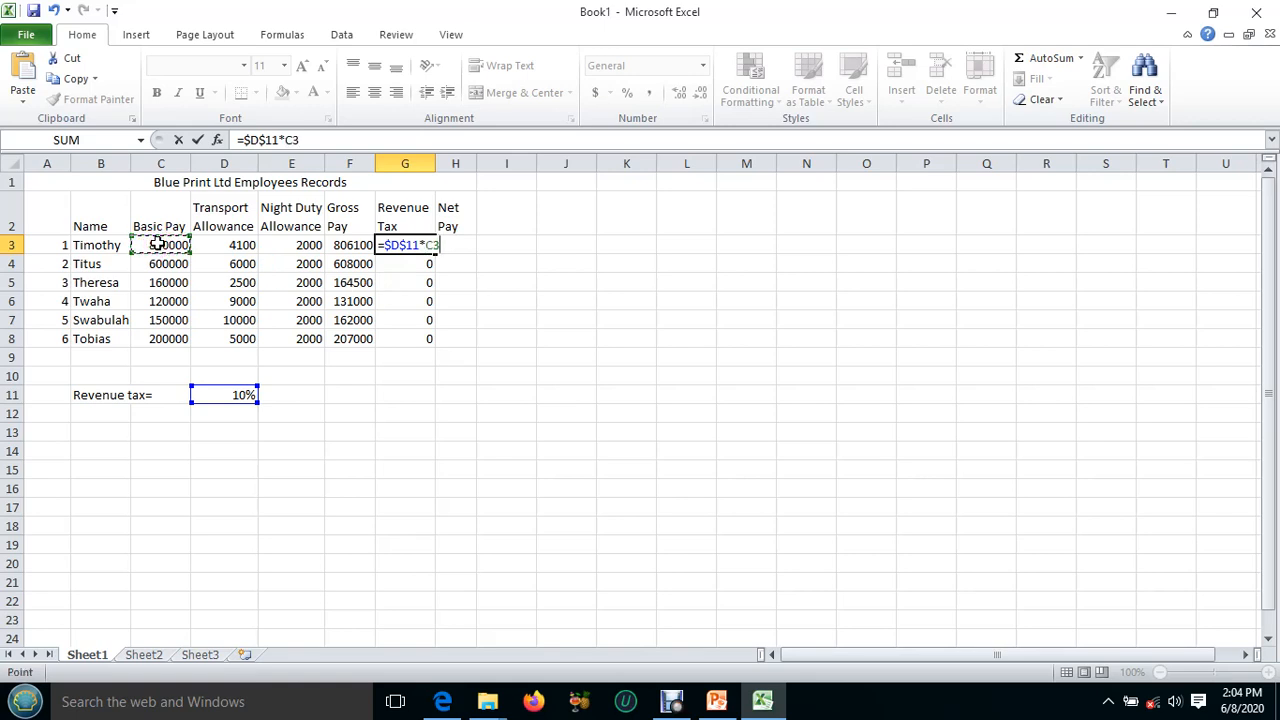
pyautogui.press('Return')
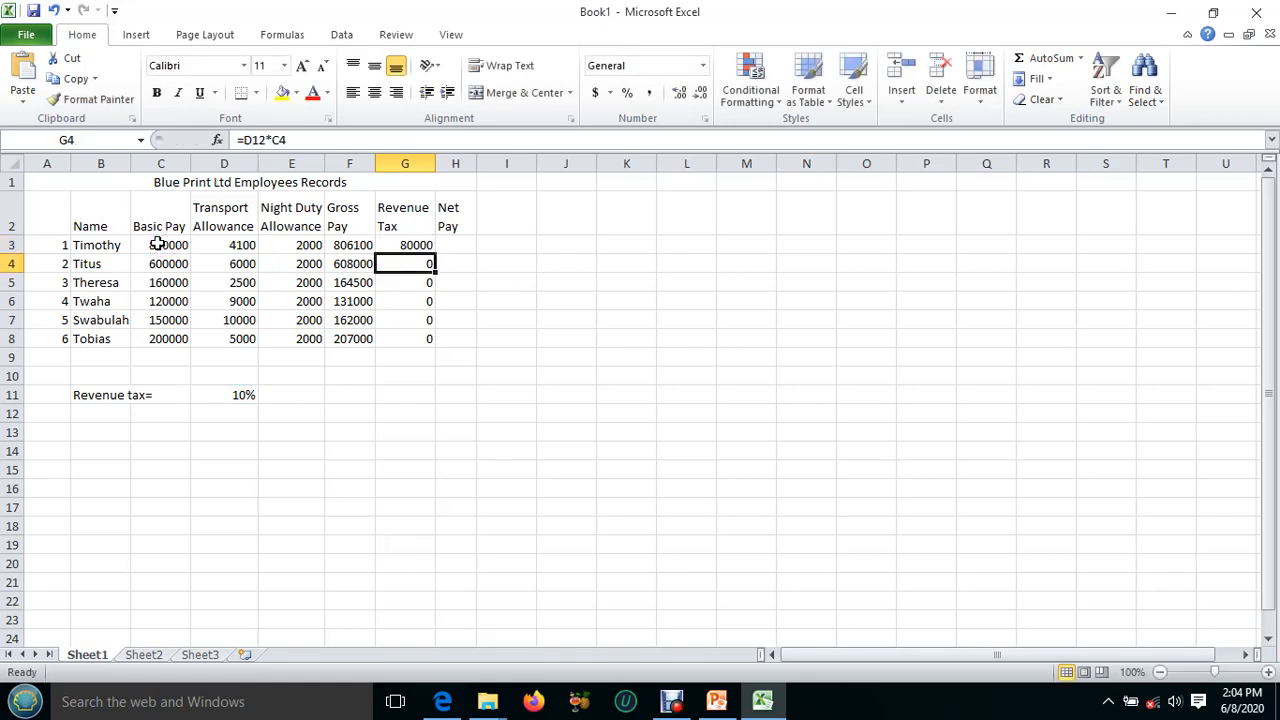
pyautogui.click(405, 247)
pyautogui.moveTo(434, 254); pyautogui.dragTo(432, 345)
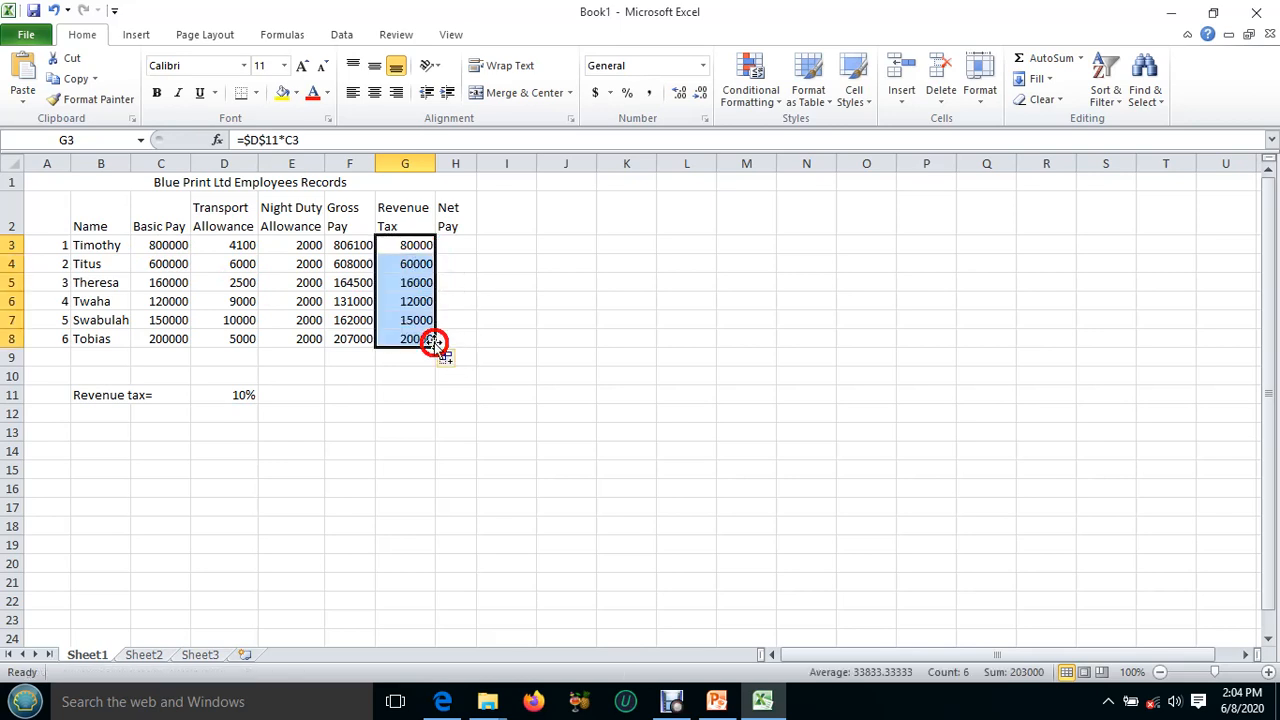
pyautogui.click(405, 266)
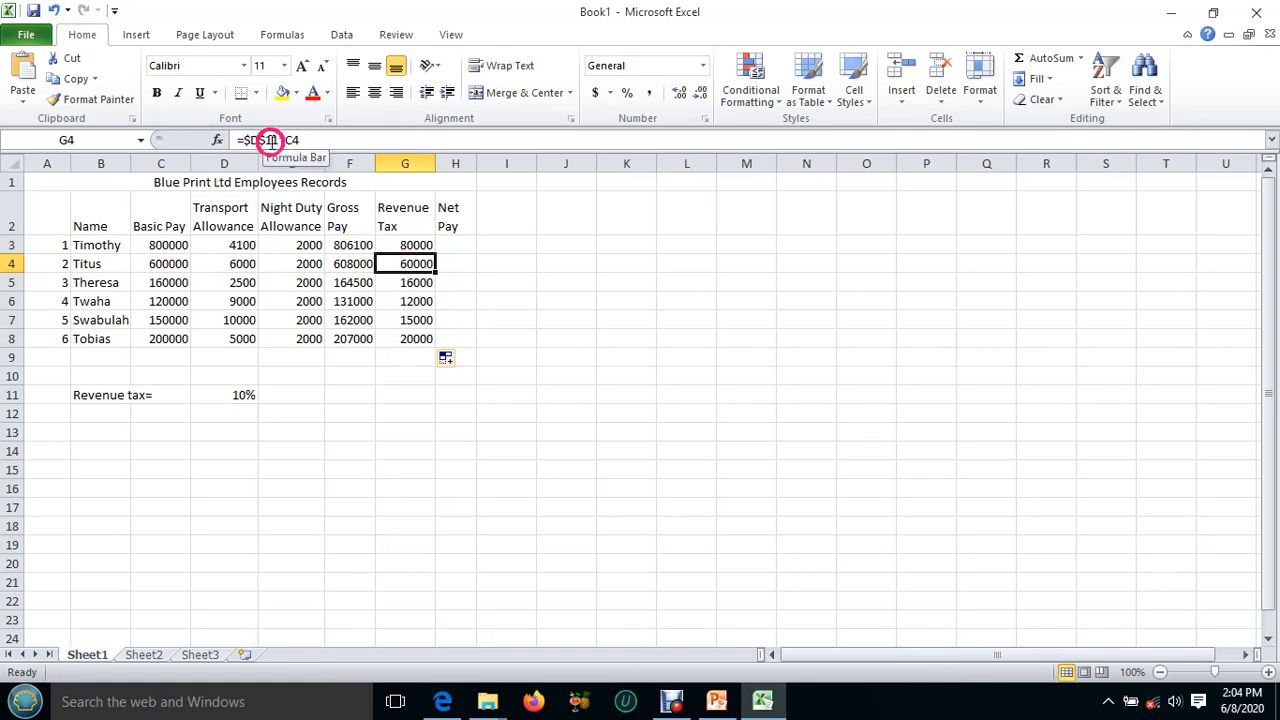
pyautogui.click(402, 282)
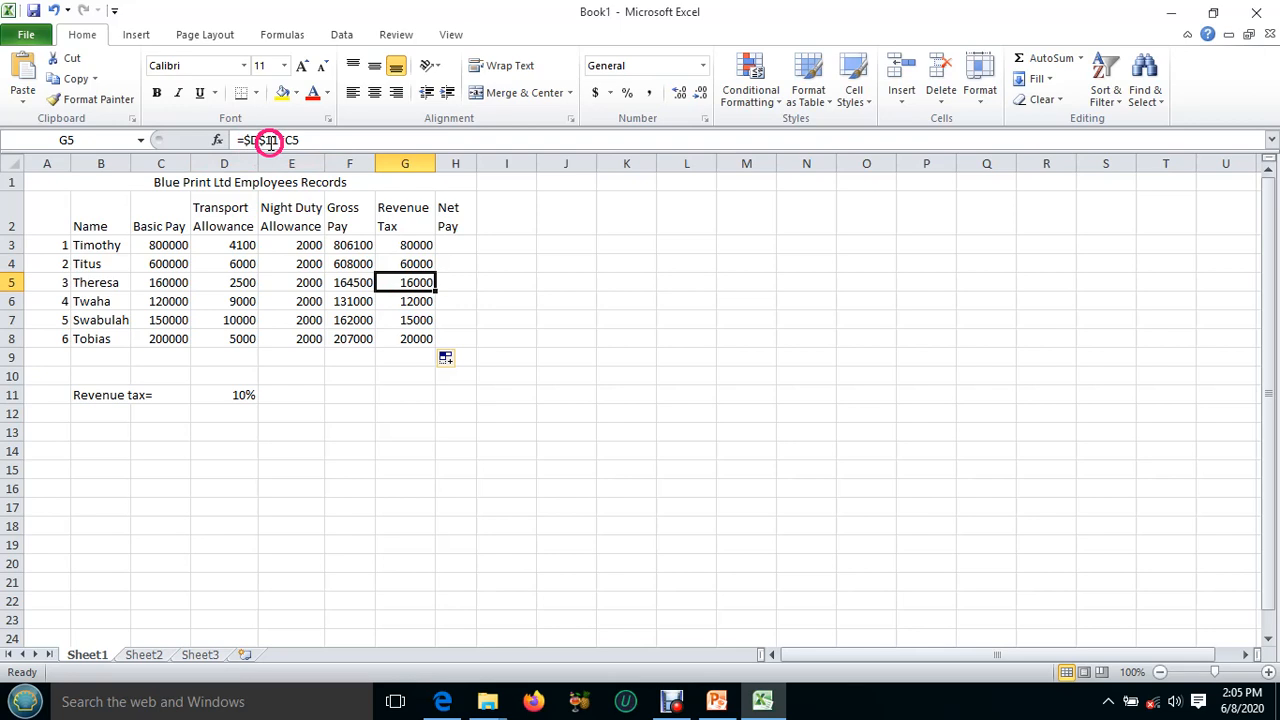
pyautogui.click(397, 244)
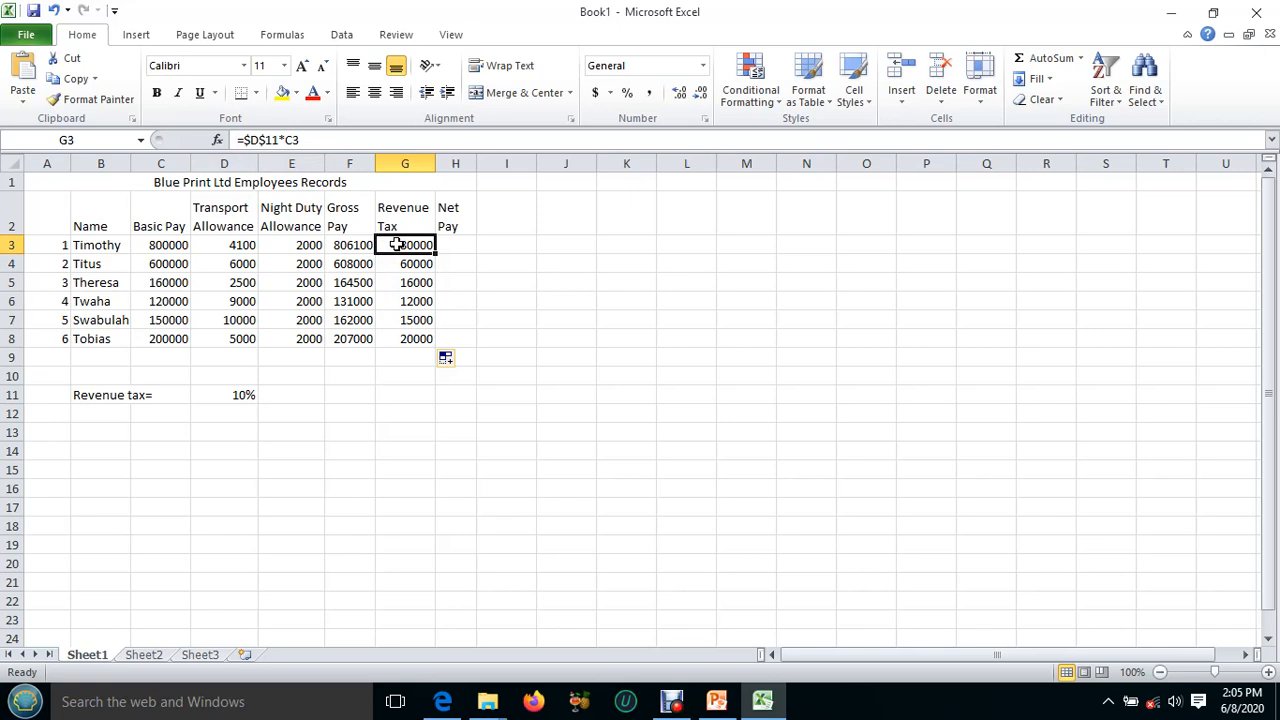
# Calculate net pay in H3 with the formula =F3-G3 and fill it down to H8.
pyautogui.click(451, 245)
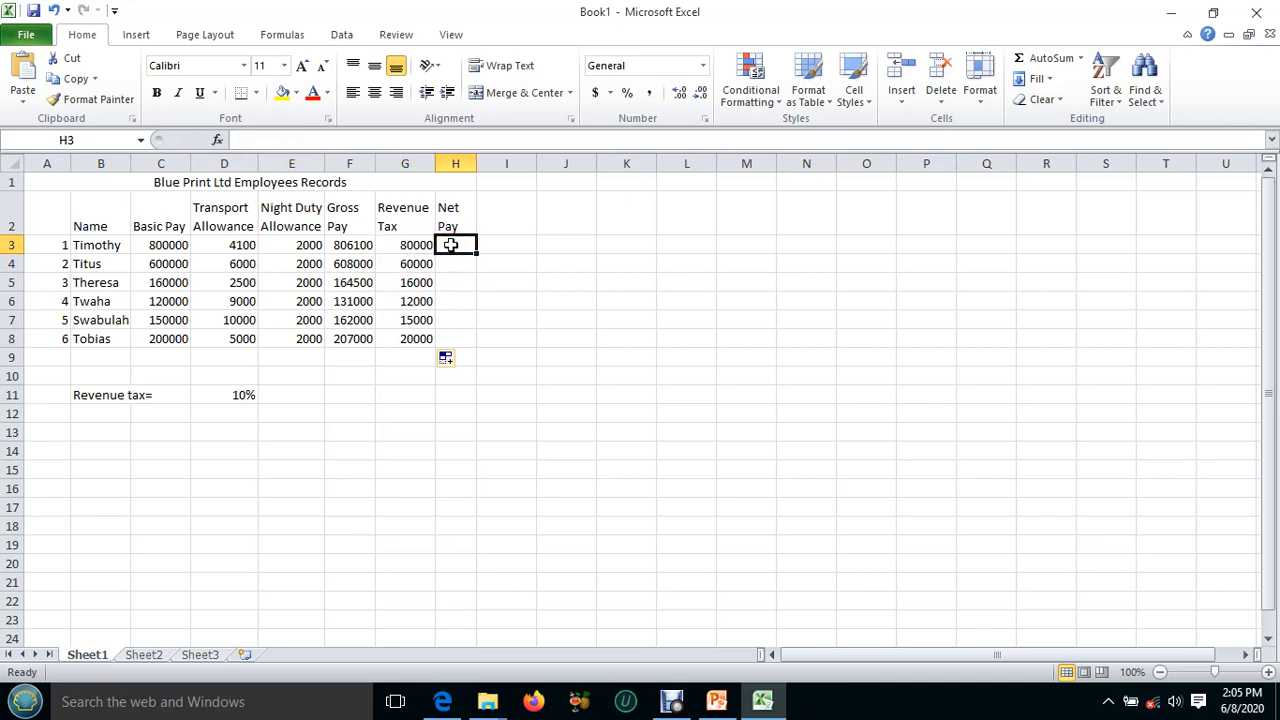
pyautogui.write('=')
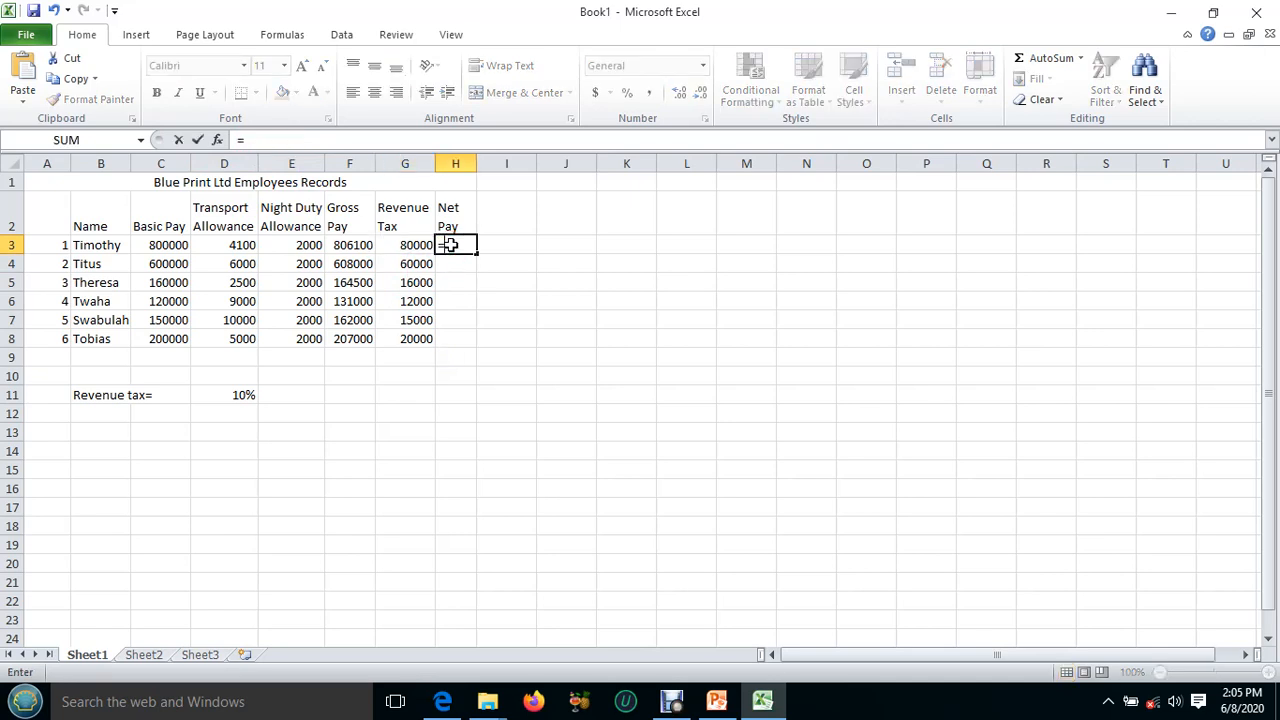
pyautogui.click(347, 245)
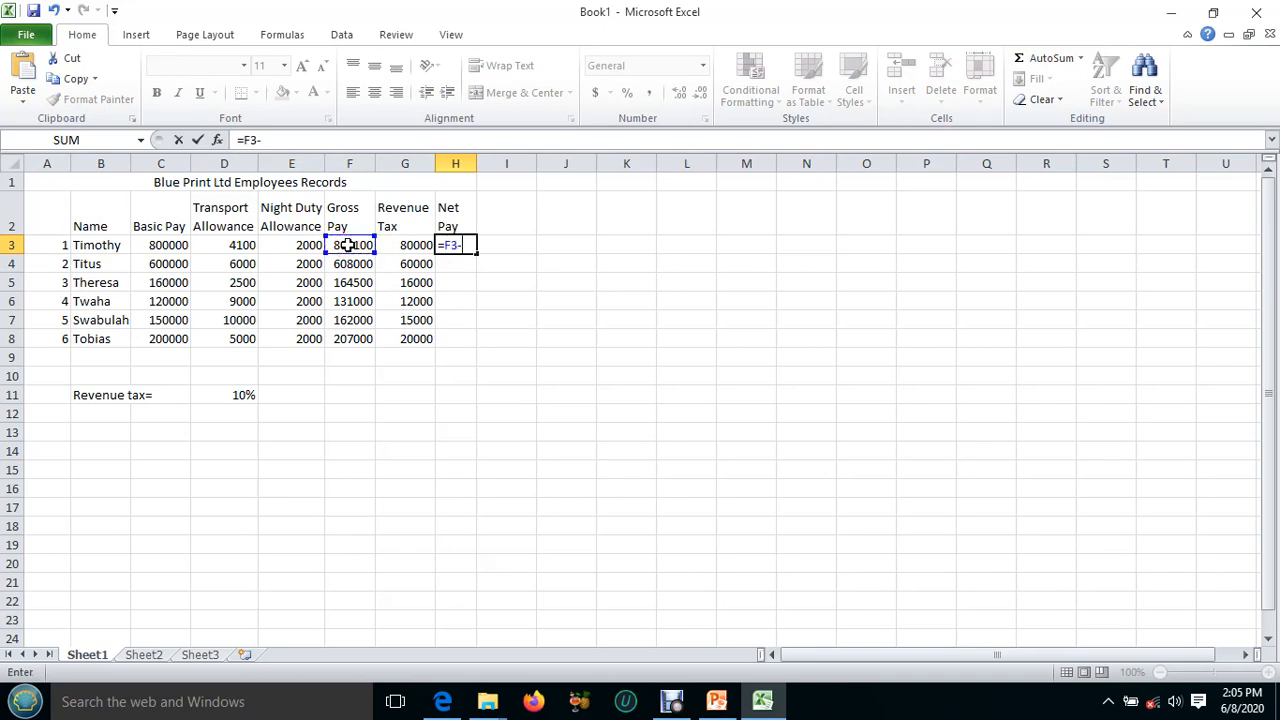
pyautogui.click(400, 245)
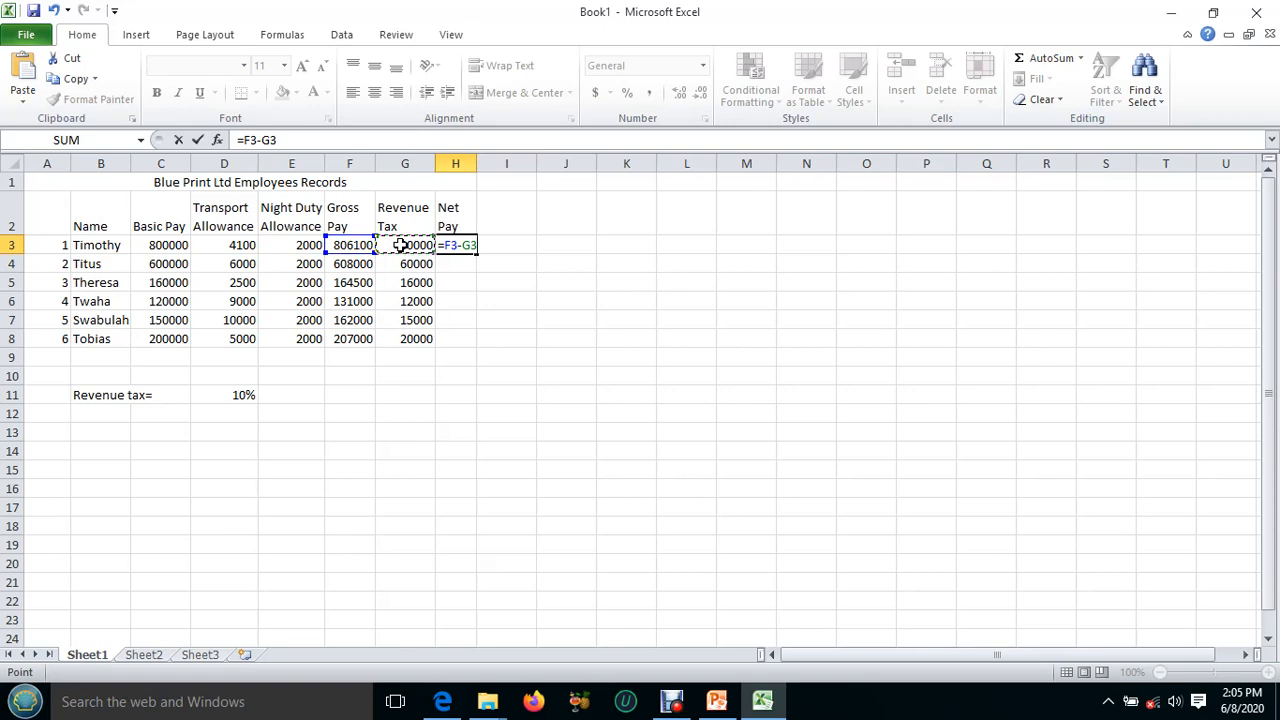
pyautogui.press('Return')
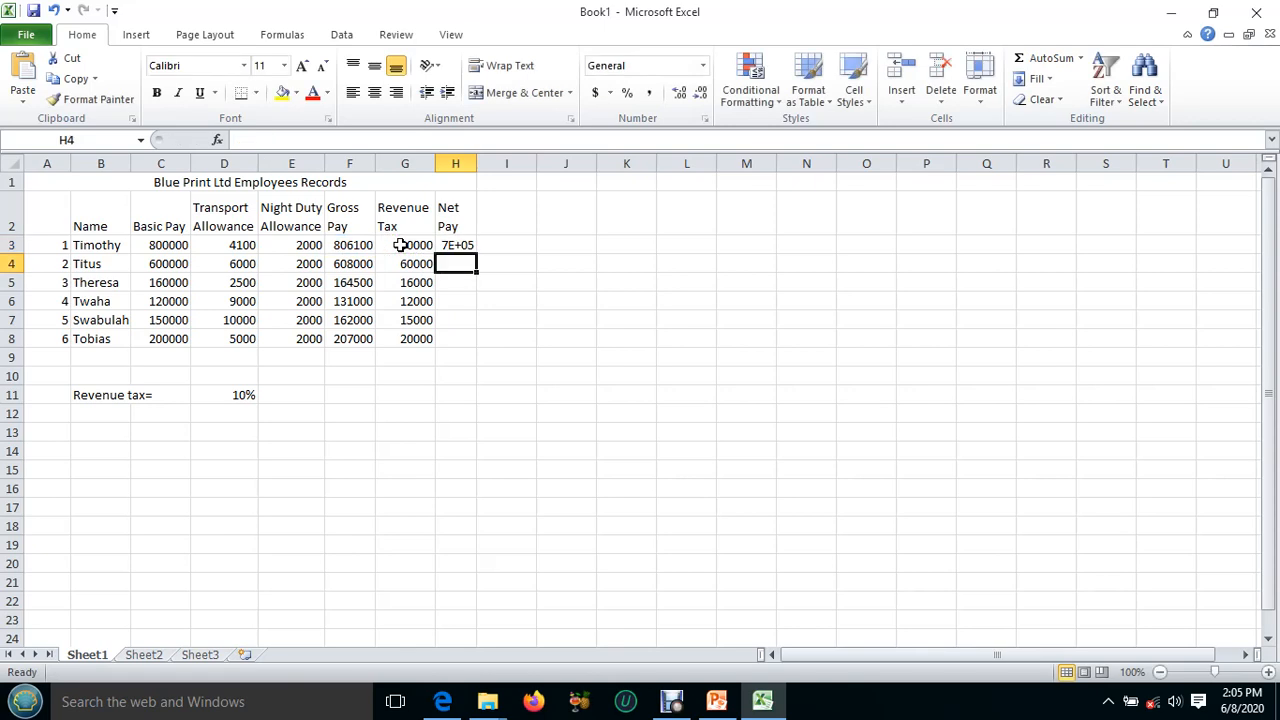
pyautogui.click(458, 250)
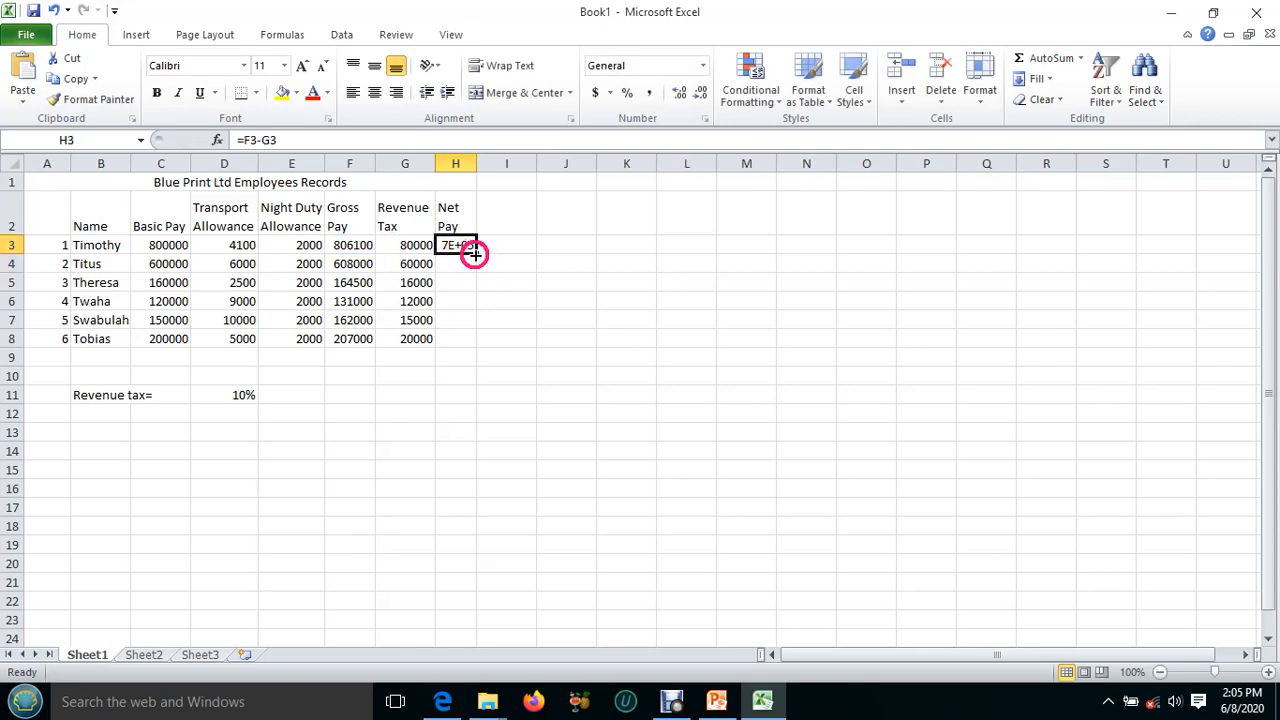
pyautogui.moveTo(474, 254); pyautogui.dragTo(474, 339)
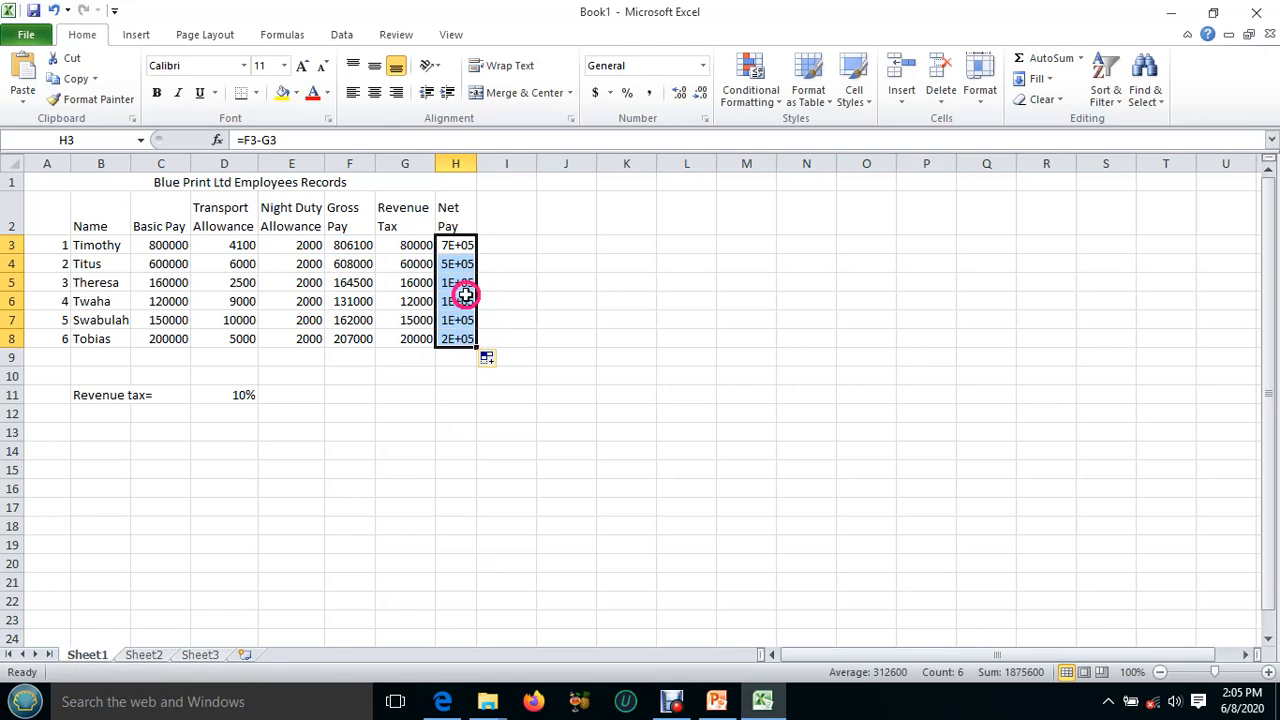
# Widen the Net Pay column H enough to show its figures in full.
pyautogui.click(457, 244)
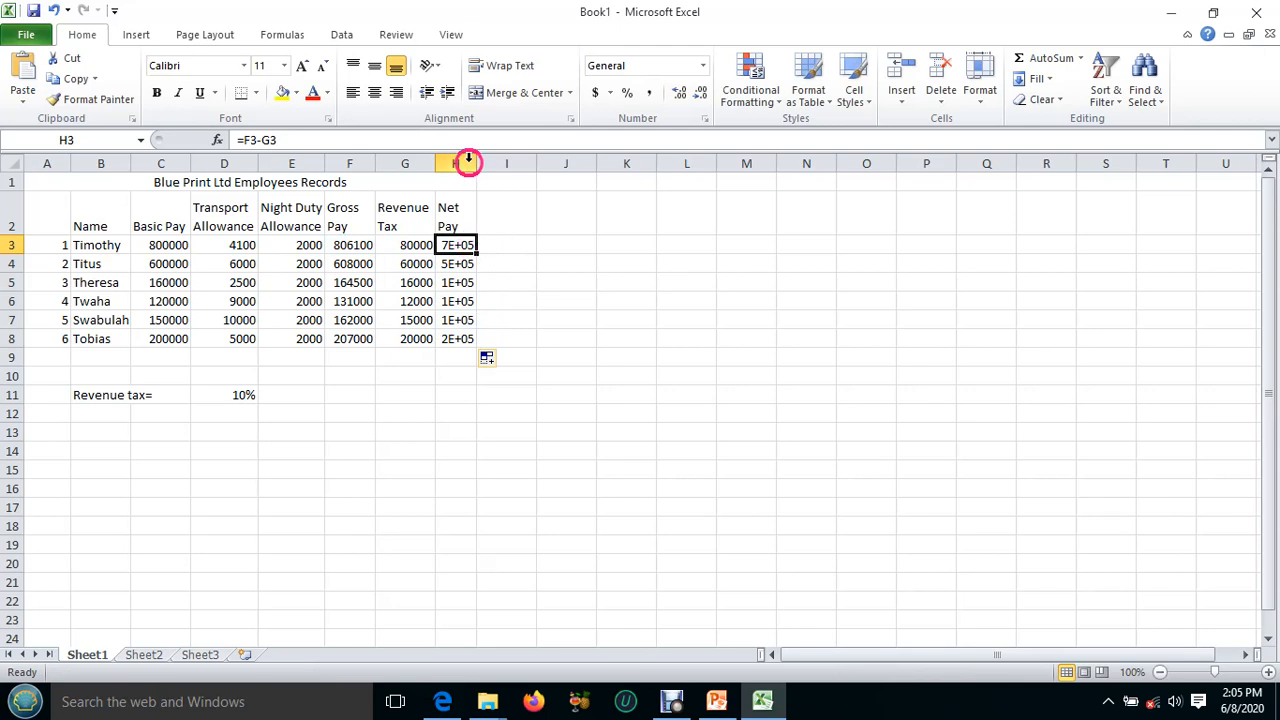
pyautogui.moveTo(477, 162); pyautogui.dragTo(496, 164)
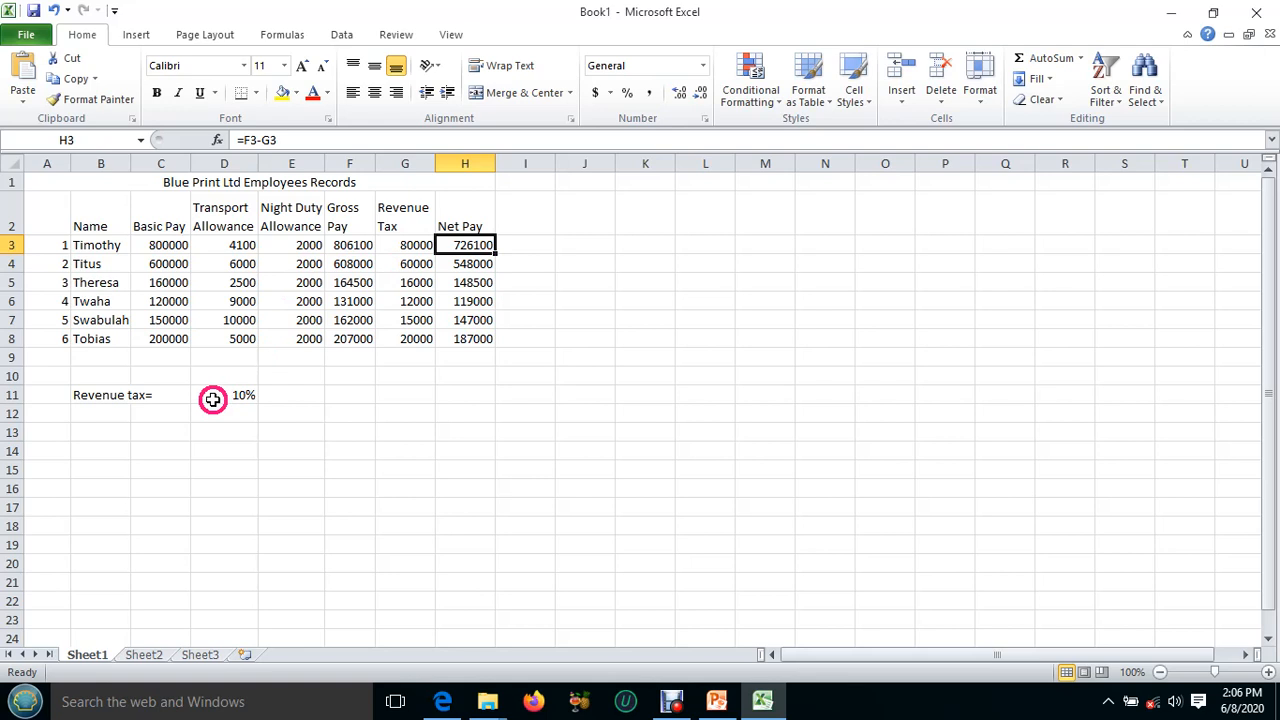
pyautogui.click(396, 264)
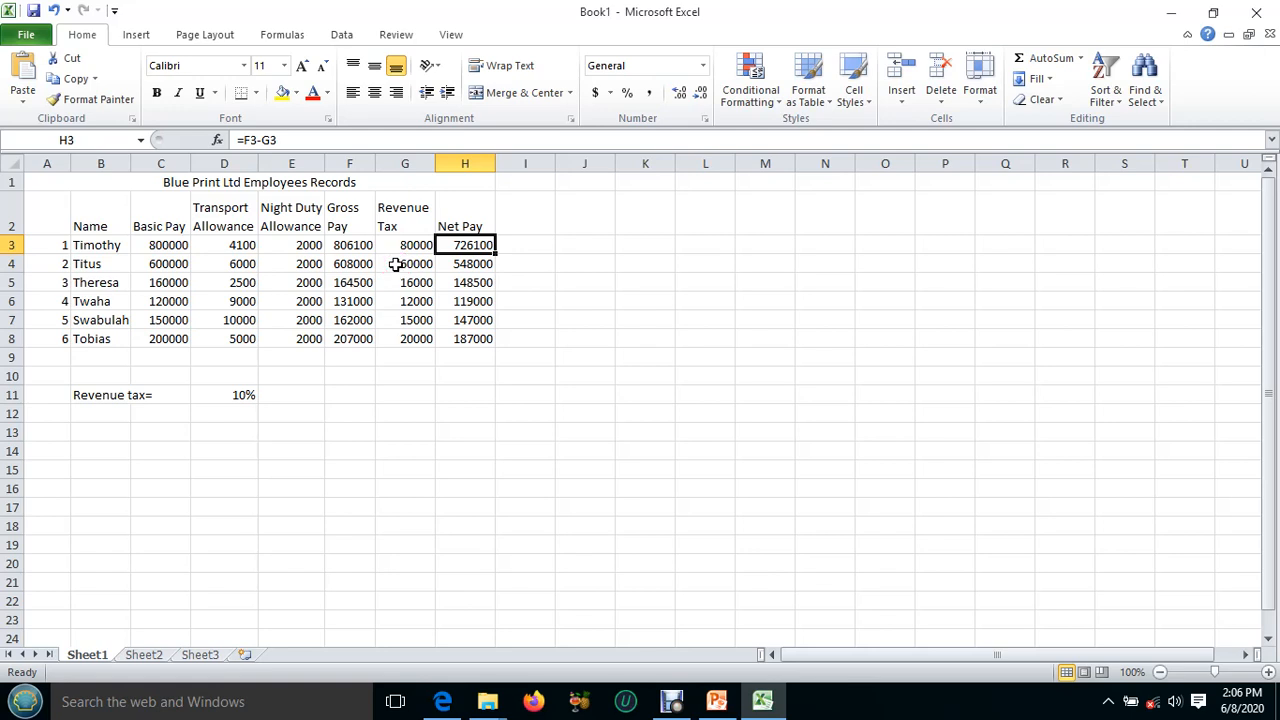